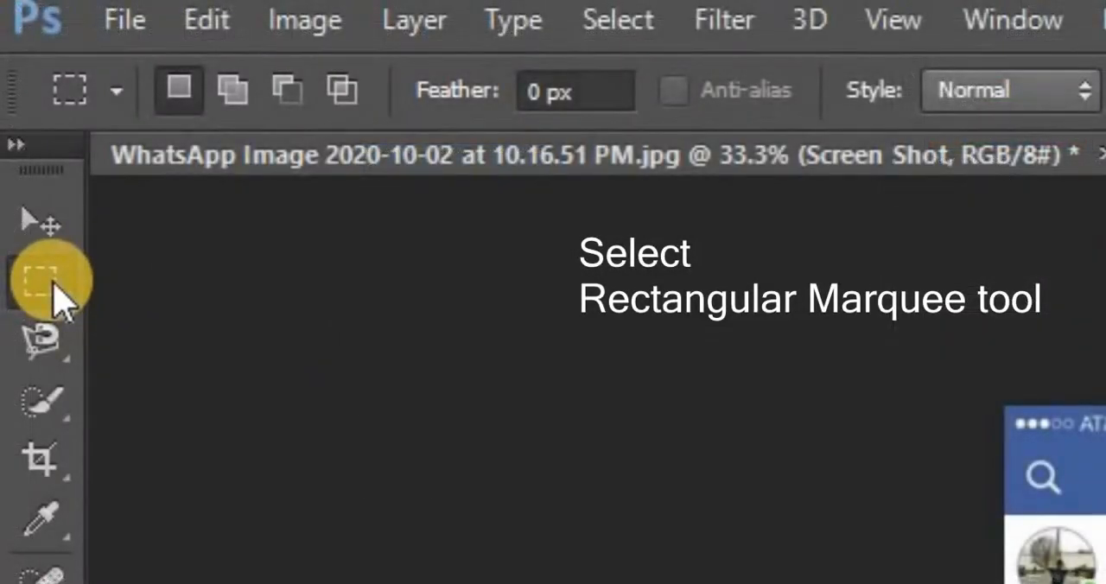
# Hide the first post's picture and link caption on the Screen Shot layer using a rectangular marquee selection and a layer mask
pyautogui.click(53, 281)
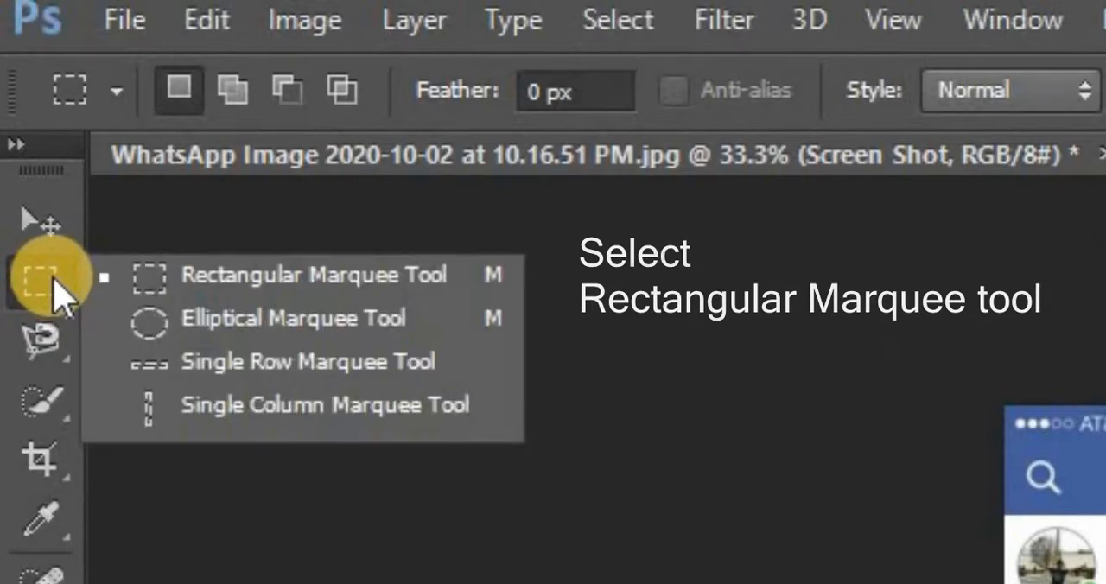
pyautogui.click(170, 281)
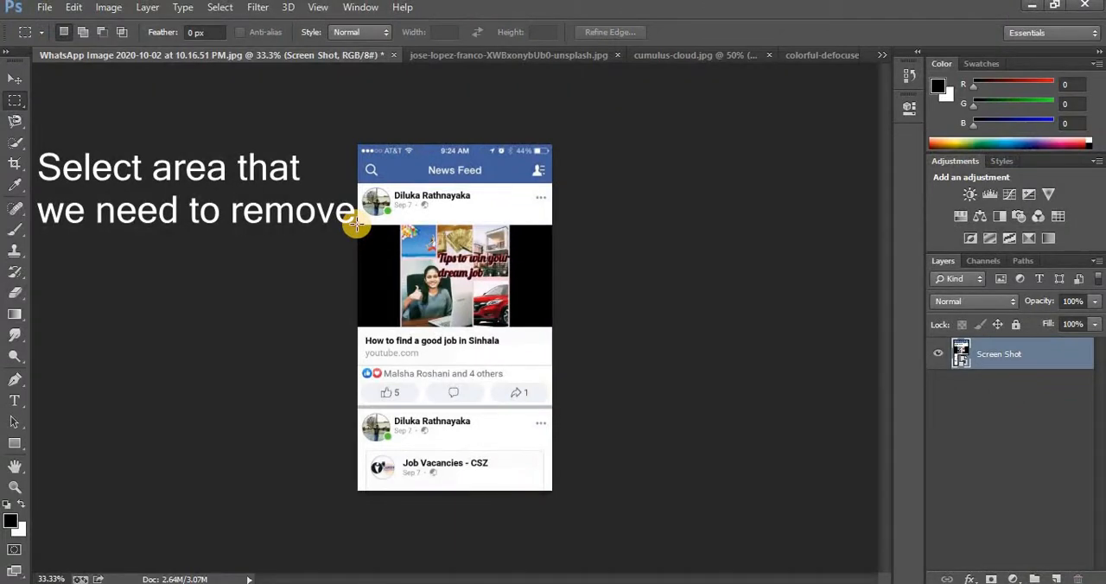
pyautogui.moveTo(378, 240); pyautogui.dragTo(553, 366)
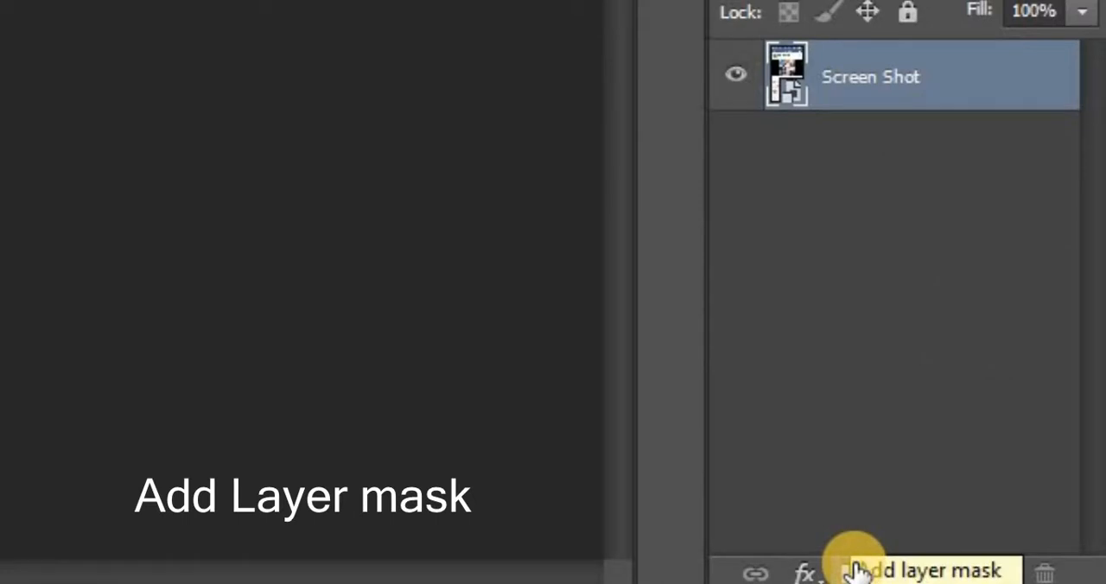
pyautogui.click(855, 570)
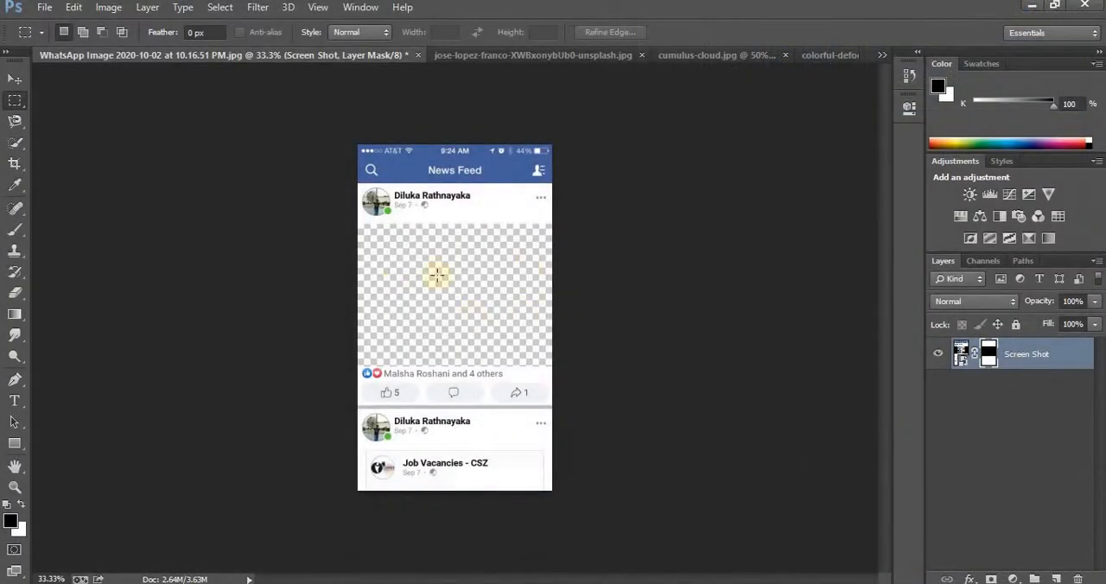
# In the jose-lopez-franco unsplash photo, select the seated man from hood to shoes with the Quick Selection tool
pyautogui.click(15, 80)
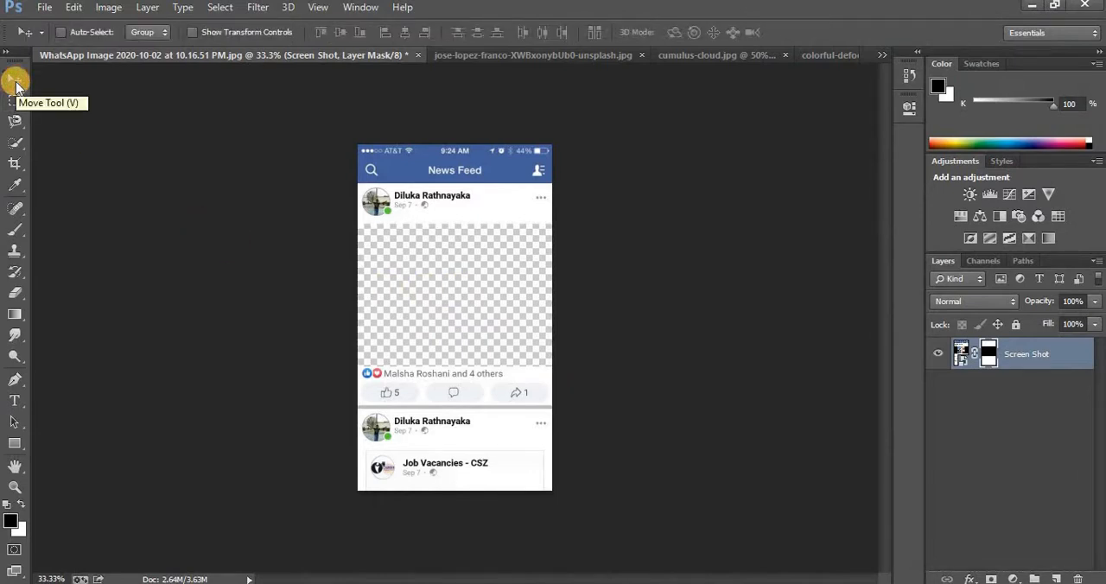
pyautogui.click(492, 59)
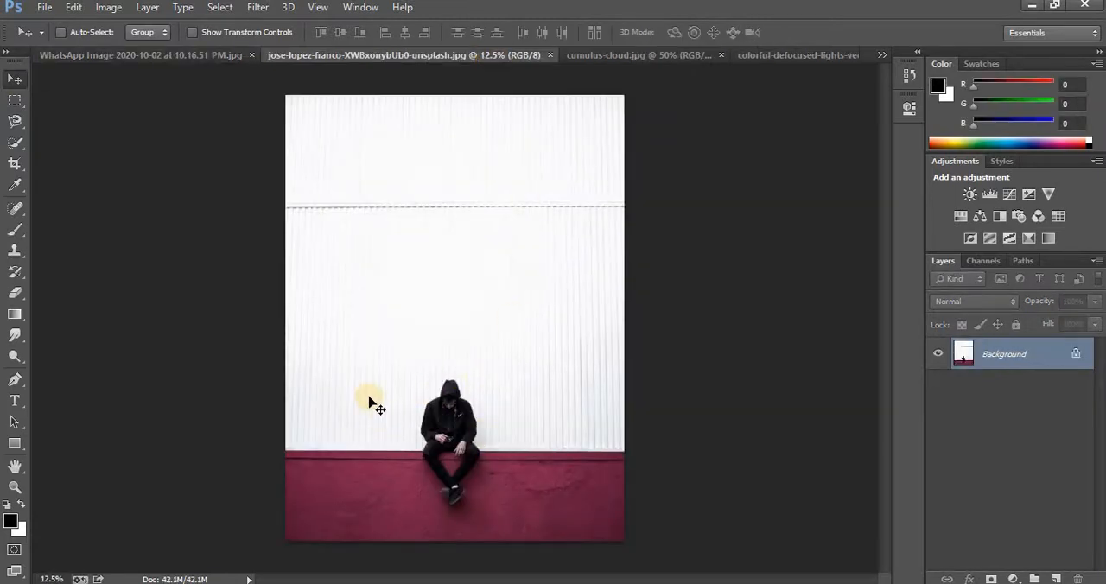
pyautogui.click(15, 487)
pyautogui.click(451, 457)
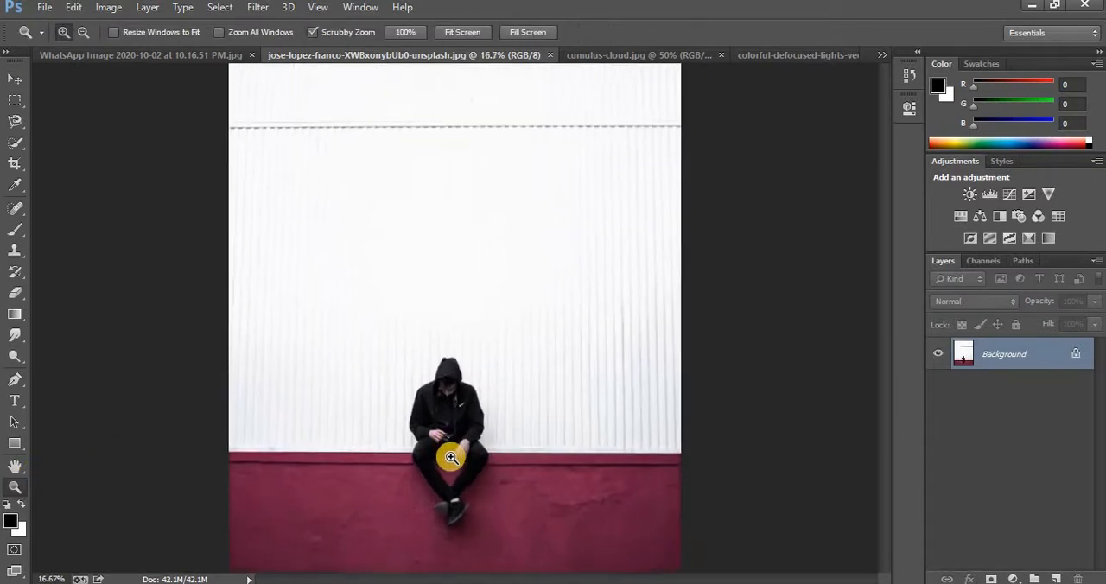
pyautogui.click(452, 457)
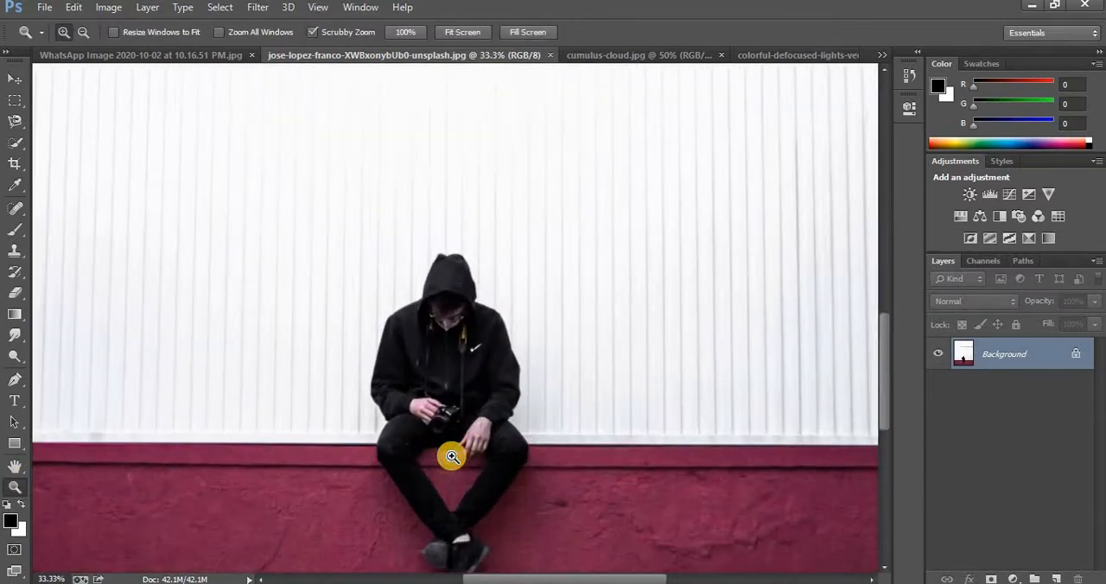
pyautogui.click(451, 458)
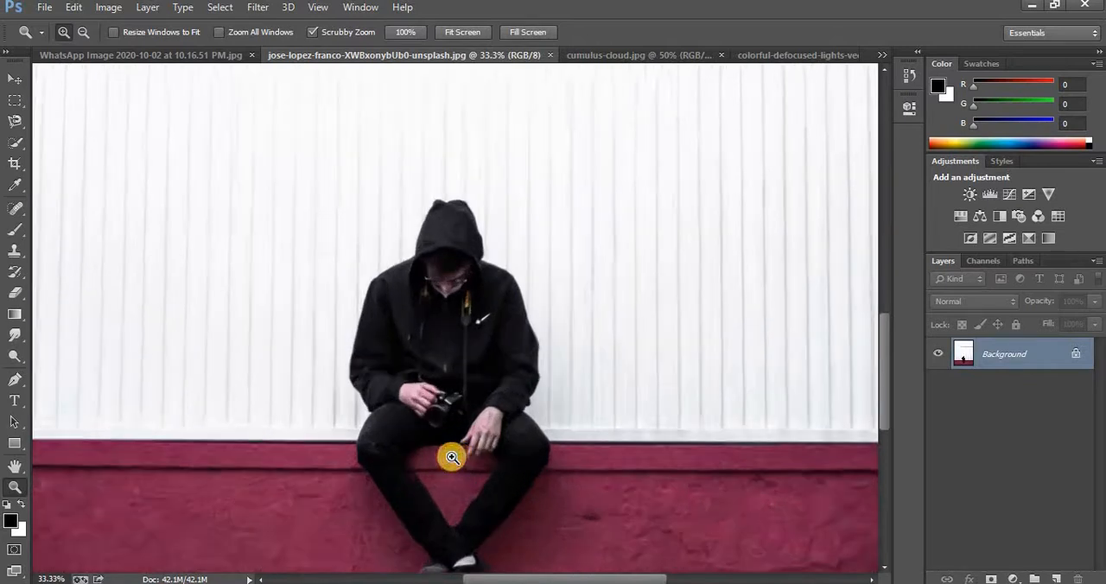
pyautogui.moveTo(886, 369); pyautogui.dragTo(889, 383)
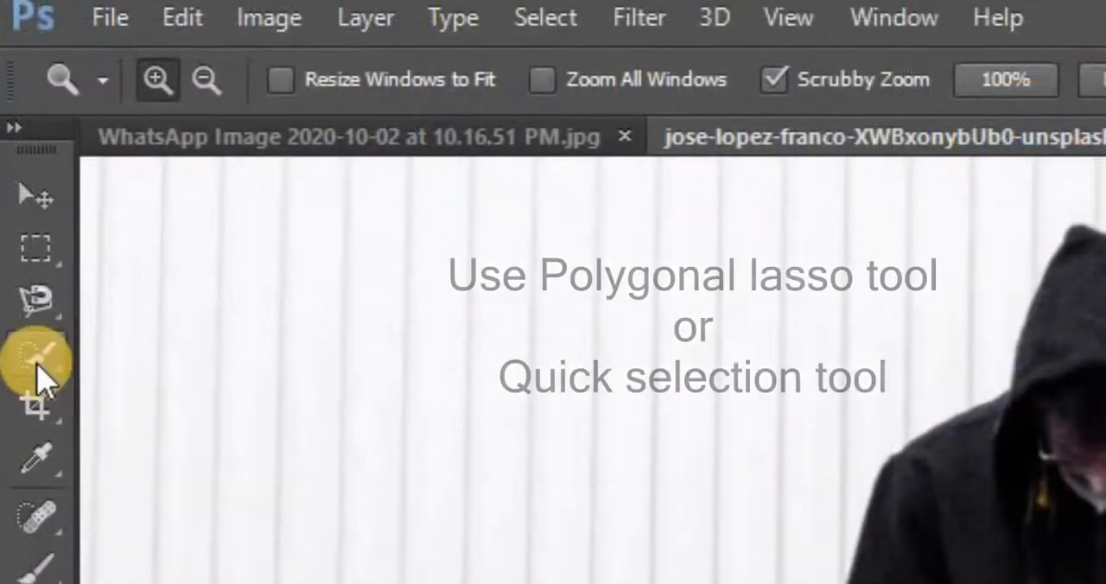
pyautogui.click(41, 370)
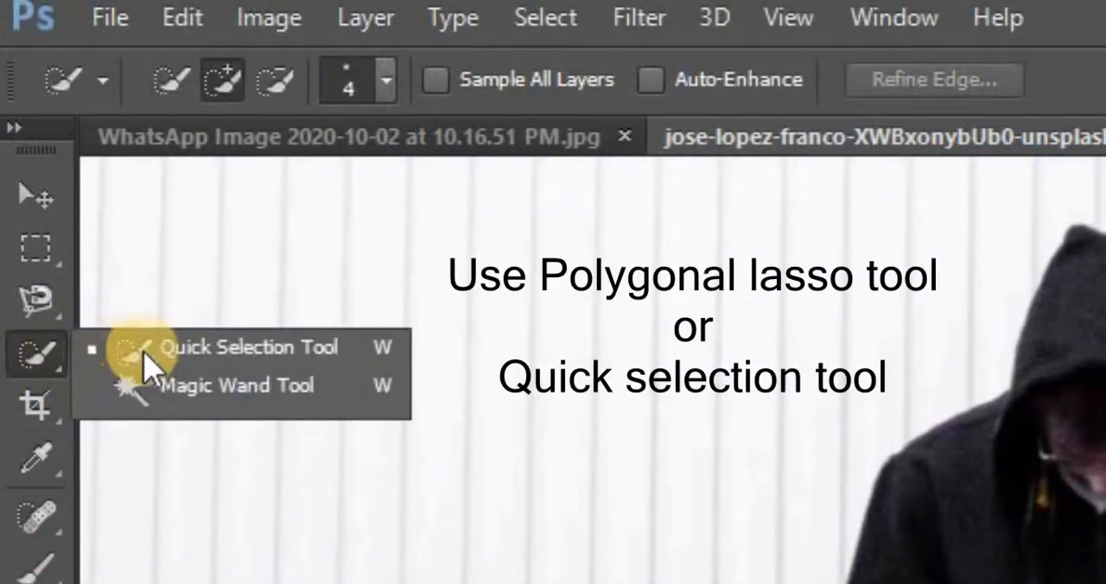
pyautogui.click(38, 296)
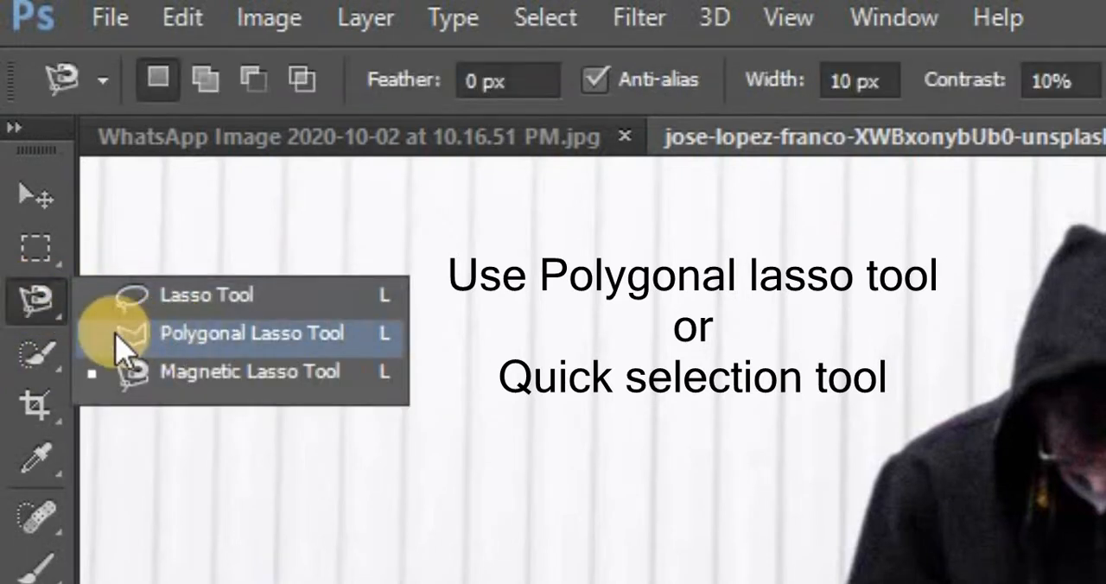
pyautogui.click(37, 363)
pyautogui.click(185, 365)
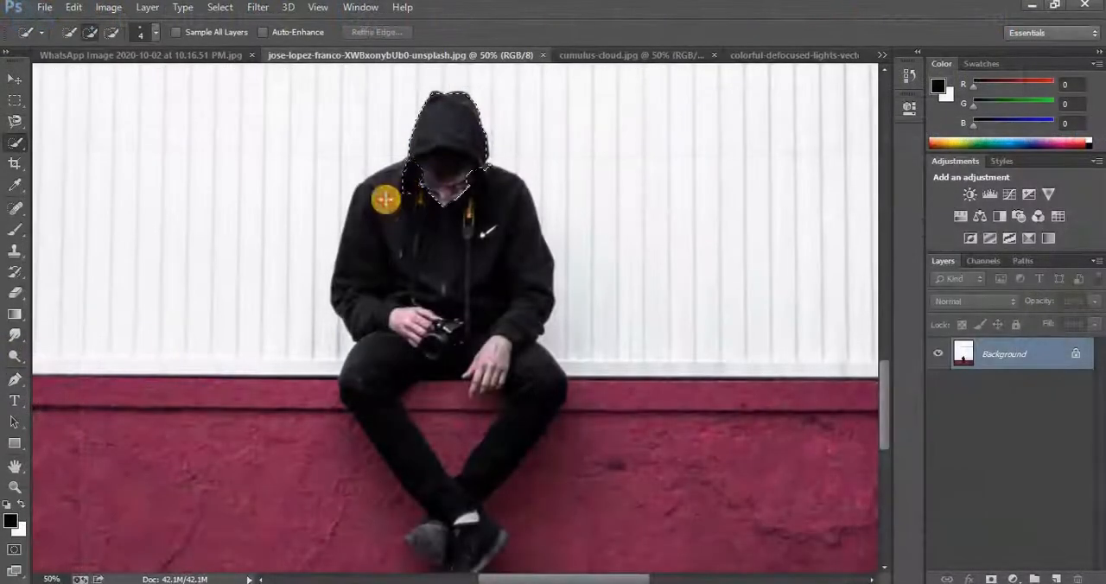
pyautogui.moveTo(385, 200)
pyautogui.mouseDown()
pyautogui.moveTo(375, 259)
pyautogui.moveTo(450, 322)
pyautogui.moveTo(402, 364)
pyautogui.moveTo(405, 417)
pyautogui.moveTo(448, 474)
pyautogui.moveTo(471, 550)
pyautogui.moveTo(433, 531)
pyautogui.mouseUp()
pyautogui.moveTo(887, 392); pyautogui.dragTo(887, 411)
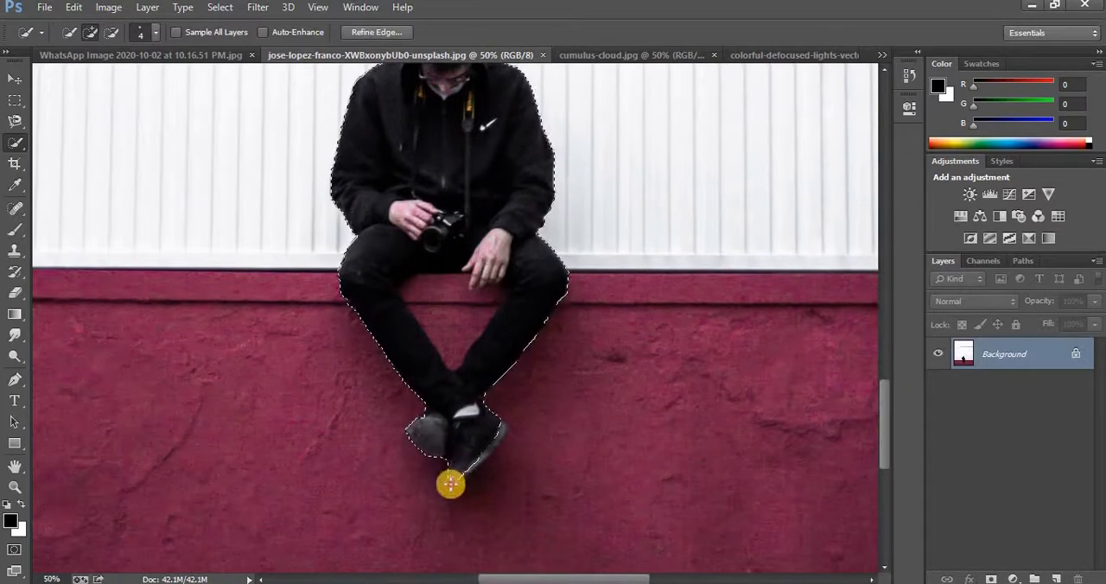
# Refine the selection around the man's shoes and exclude the red wall area between his legs
pyautogui.moveTo(450, 485)
pyautogui.mouseDown()
pyautogui.moveTo(506, 425)
pyautogui.moveTo(453, 472)
pyautogui.mouseUp()
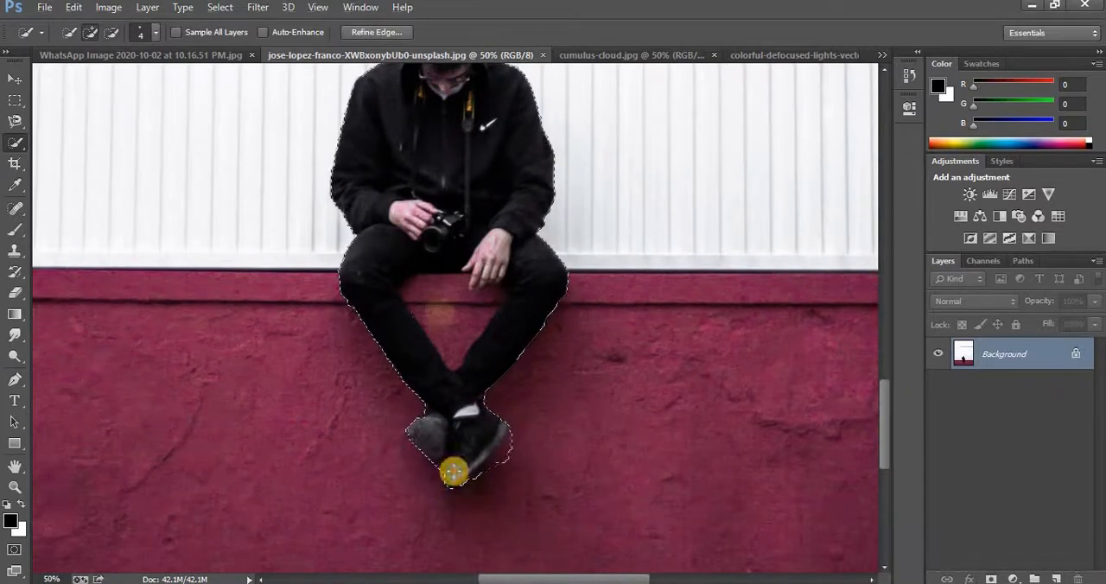
pyautogui.moveTo(443, 313); pyautogui.dragTo(490, 302)
pyautogui.moveTo(418, 287); pyautogui.dragTo(401, 291)
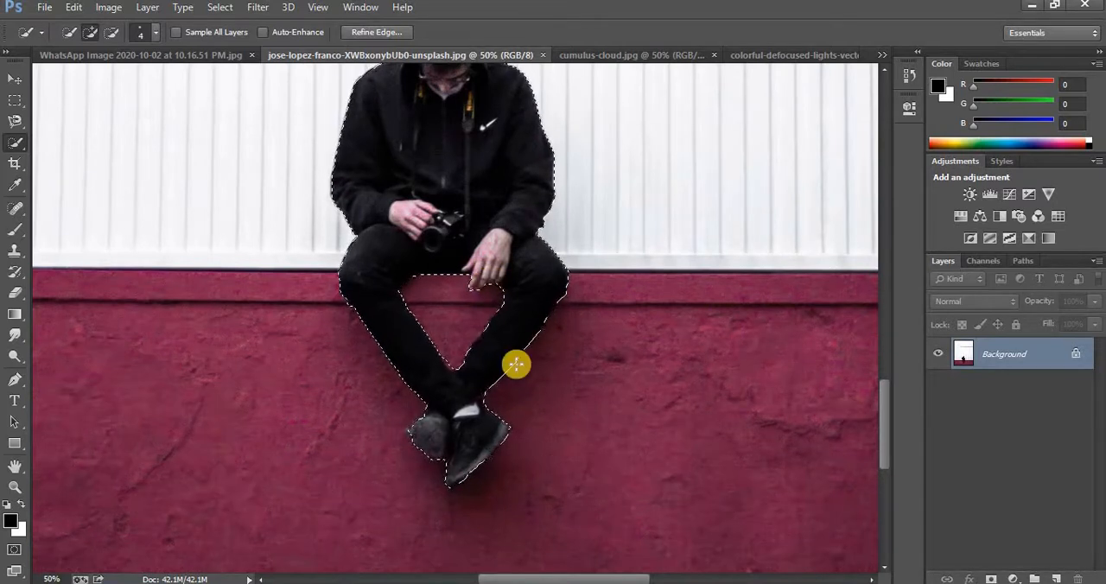
# Copy the selected man into the WhatsApp Image document as a new layer with the Move tool
pyautogui.click(15, 486)
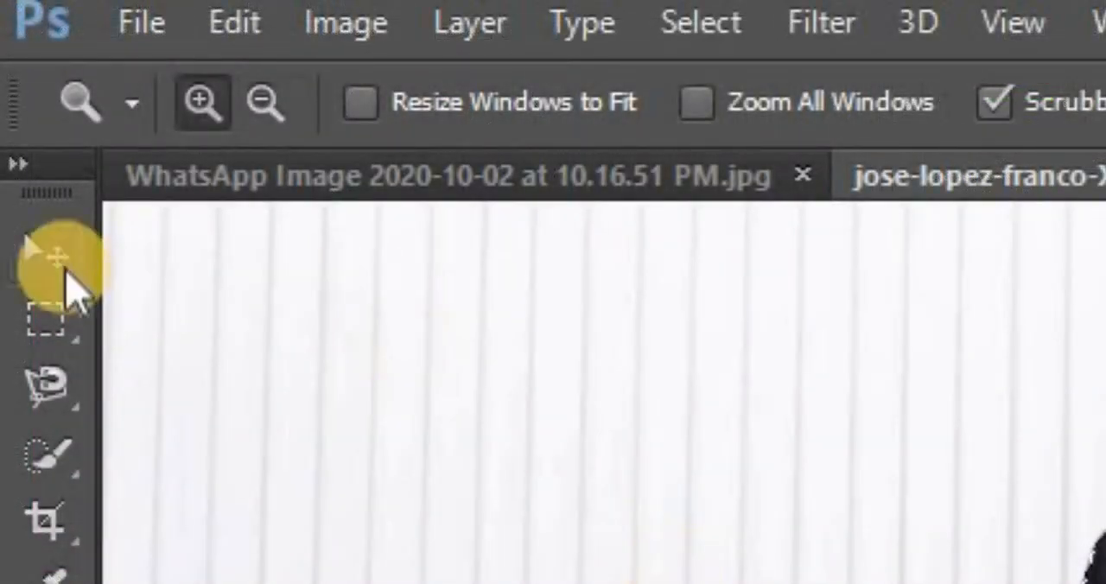
pyautogui.click(56, 258)
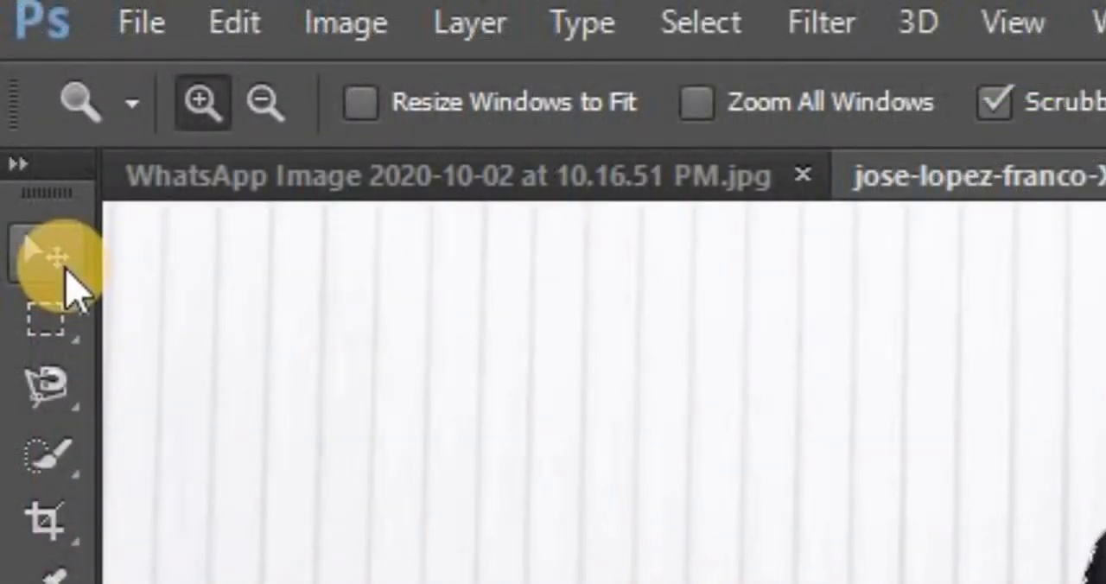
pyautogui.click(60, 264)
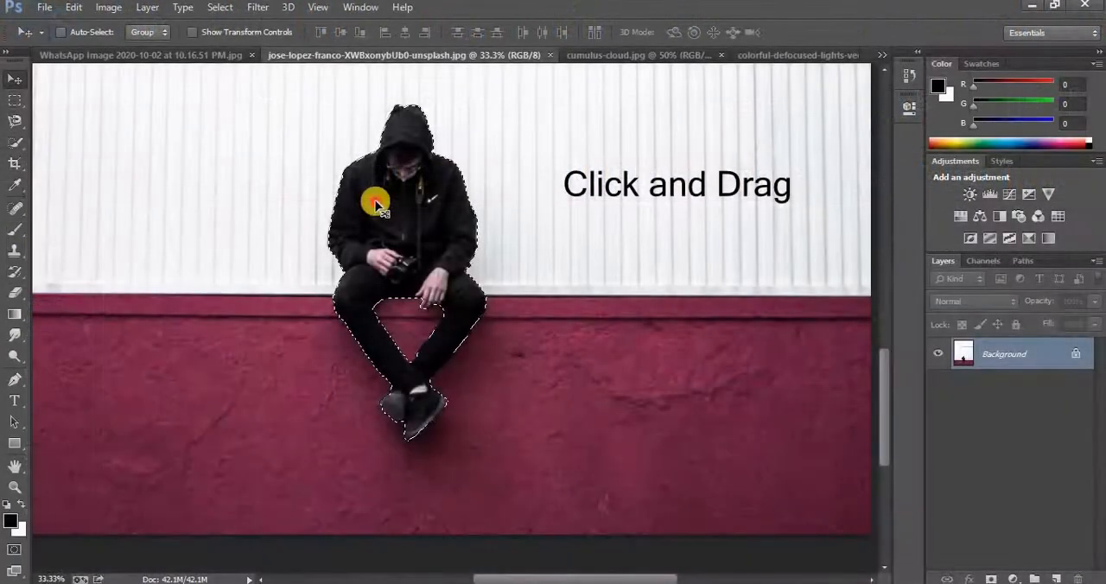
pyautogui.moveTo(371, 198); pyautogui.dragTo(454, 272)
# Rename the man's layer as Boy
pyautogui.doubleClick(994, 357)
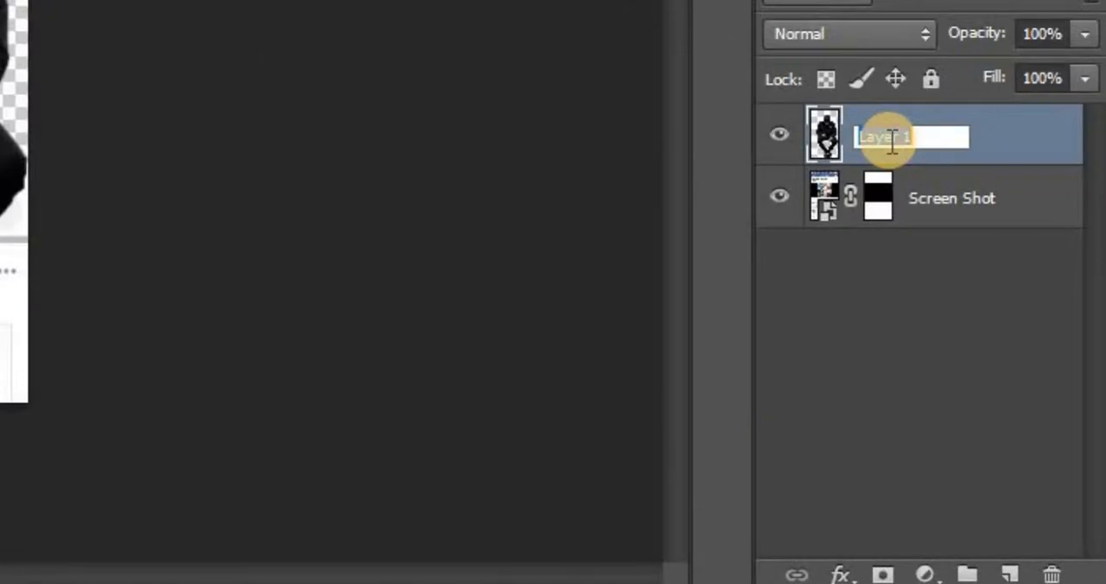
pyautogui.write('Boy')
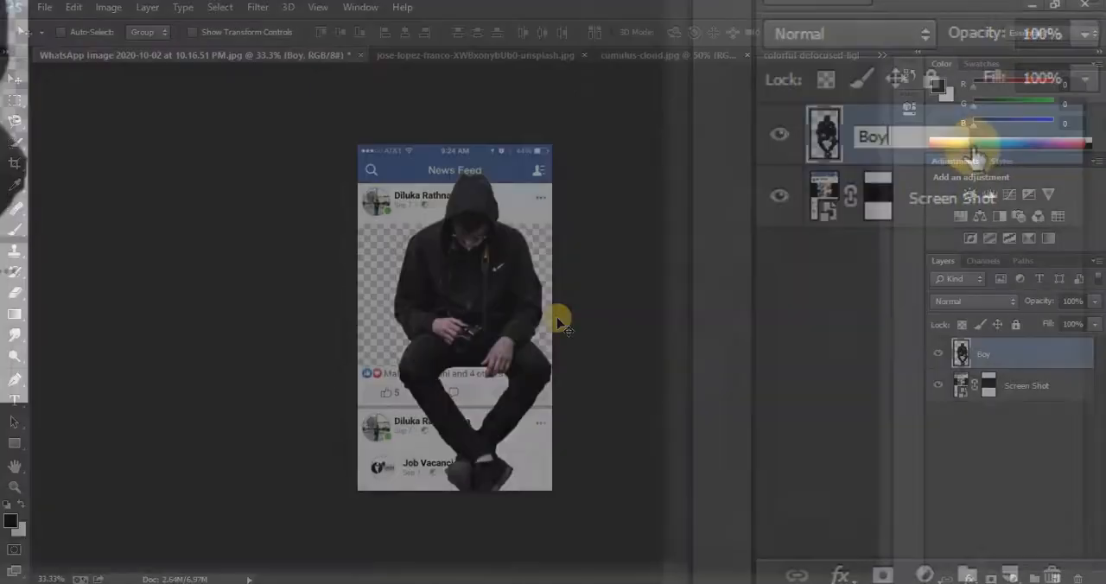
pyautogui.press('Return')
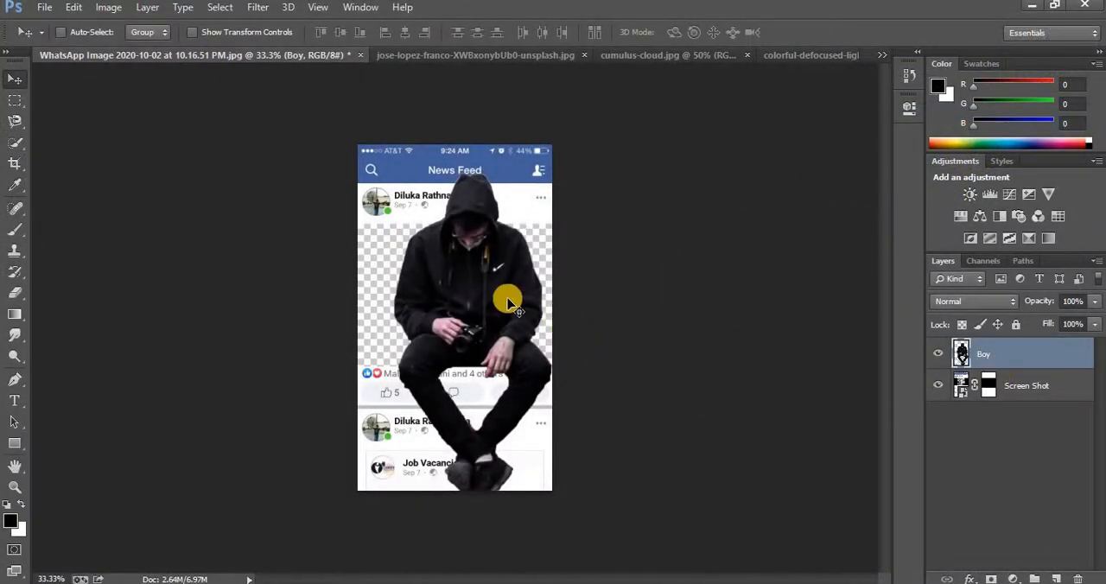
# Scale the Boy layer to about 47.5% and place it over the right part of the post's transparent gap, legs hanging below
pyautogui.moveTo(477, 299); pyautogui.dragTo(480, 307)
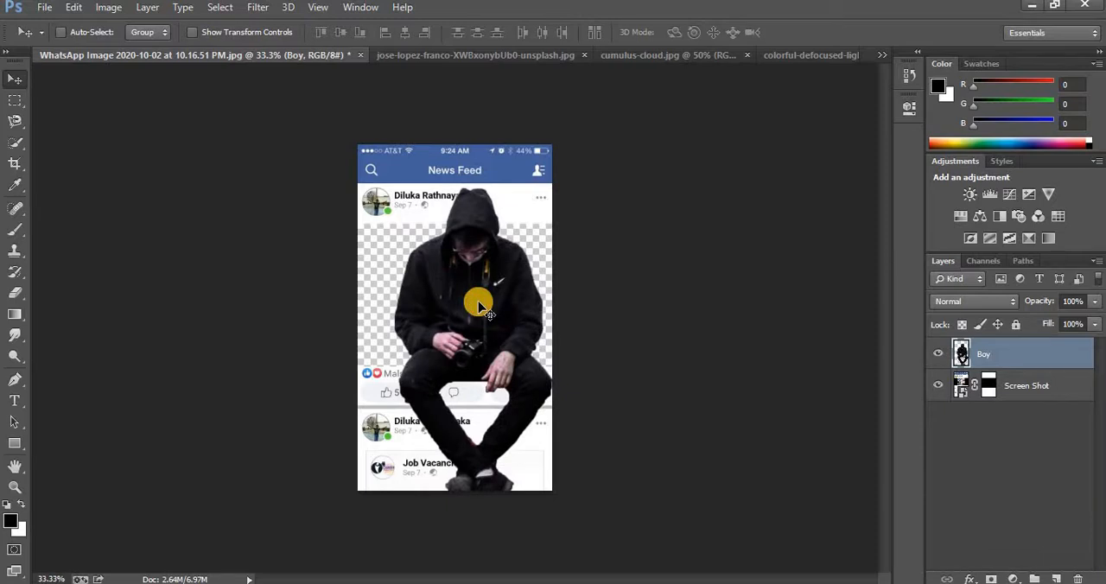
pyautogui.hotkey('ctrl', 't')
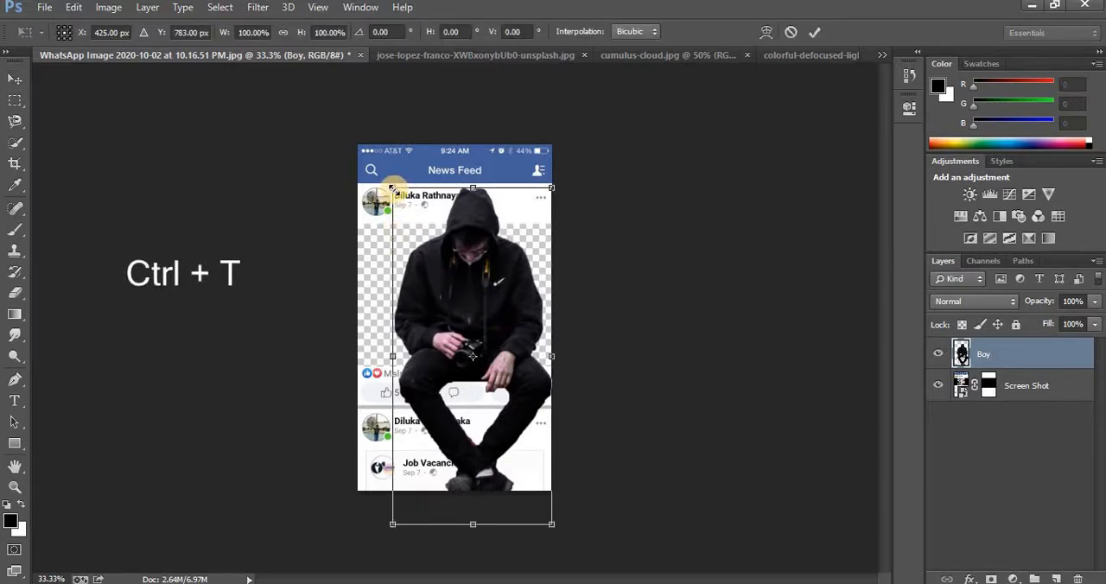
pyautogui.moveTo(393, 188); pyautogui.dragTo(497, 266)
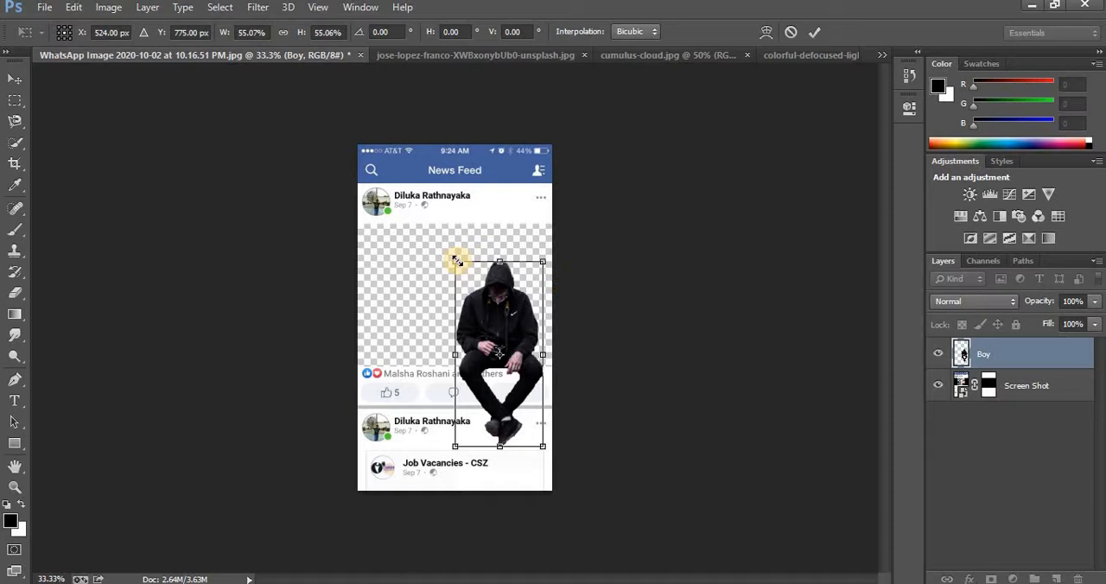
pyautogui.moveTo(457, 261); pyautogui.dragTo(471, 286)
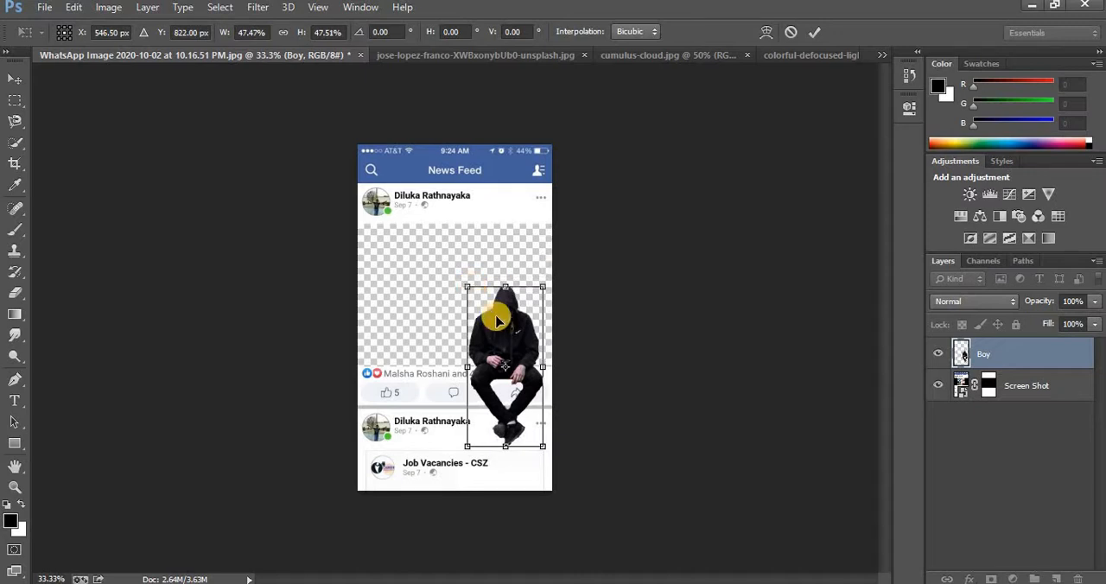
pyautogui.moveTo(497, 318); pyautogui.dragTo(498, 303)
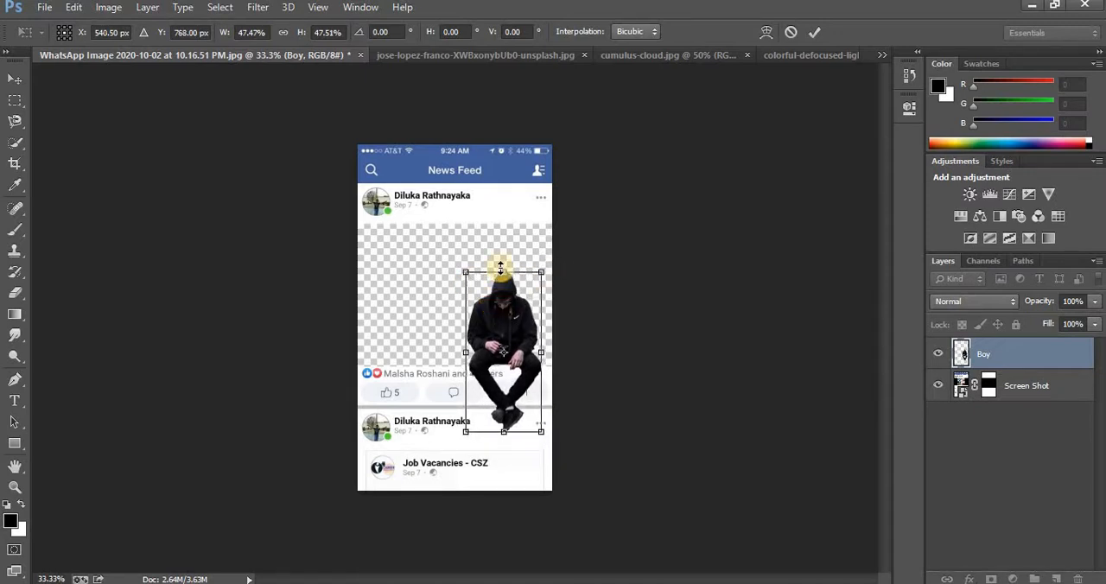
pyautogui.click(812, 35)
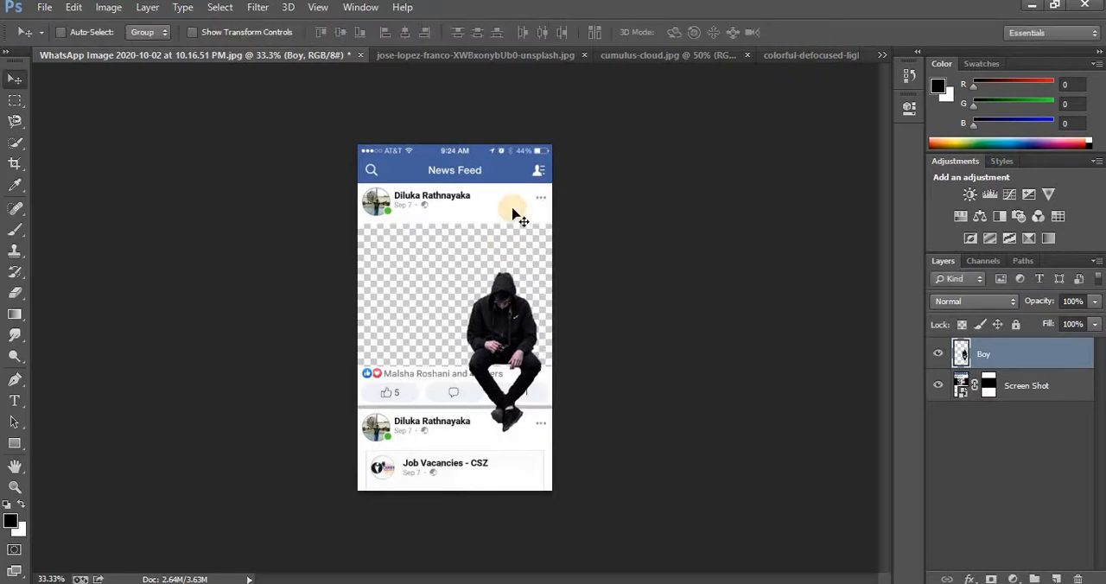
# Nudge the Boy layer slightly down so he sits on the lower edge of the transparent gap
pyautogui.press('Down')
pyautogui.press('Down')
pyautogui.press('Down')
pyautogui.press('Down')
pyautogui.press('Down')
pyautogui.press('Down')
pyautogui.press('Down')
pyautogui.press('Down')
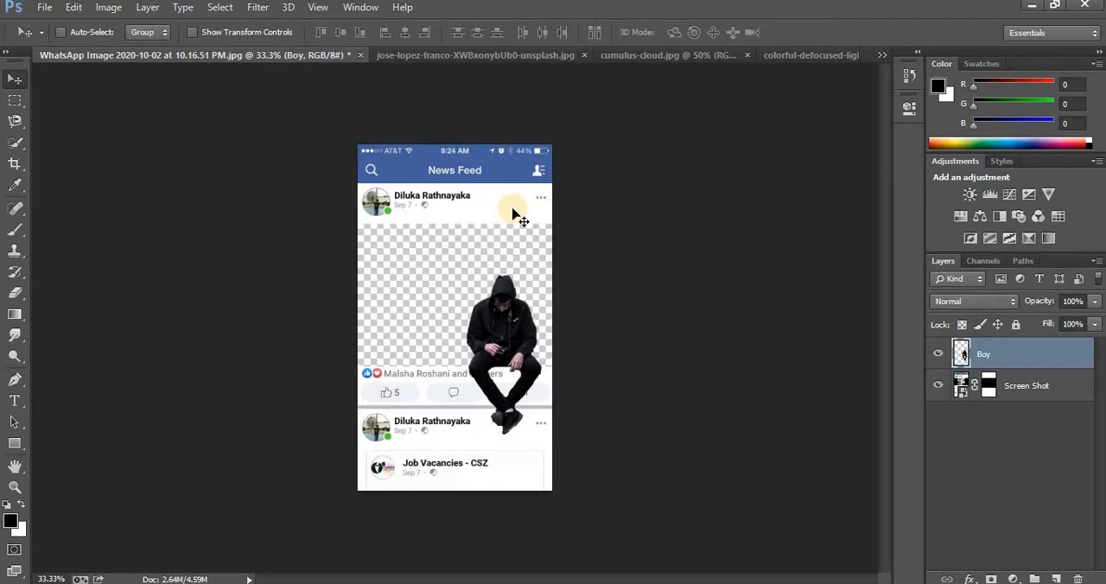
pyautogui.click(14, 487)
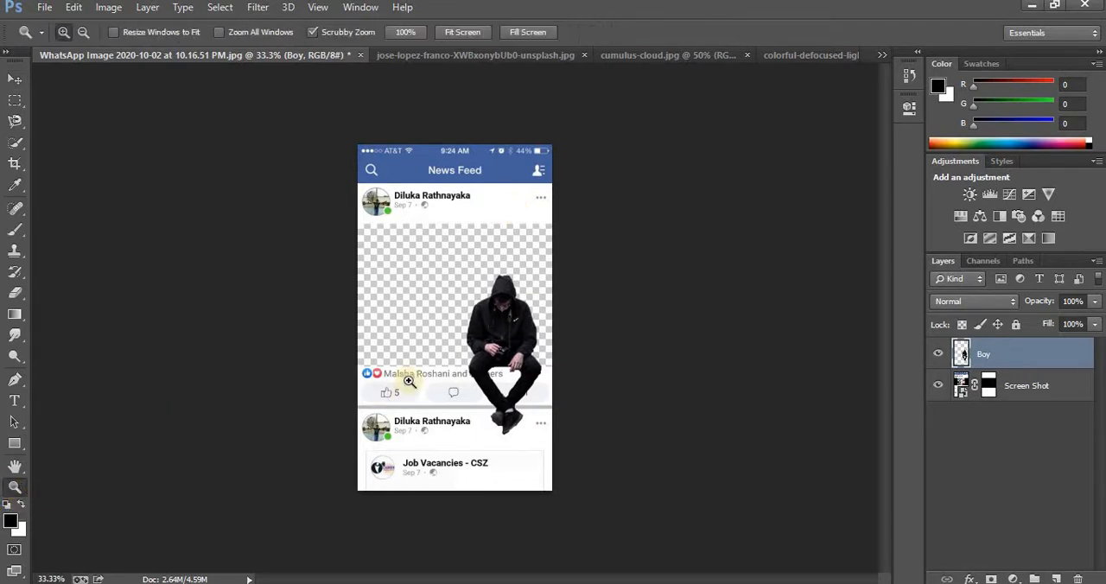
pyautogui.click(457, 352)
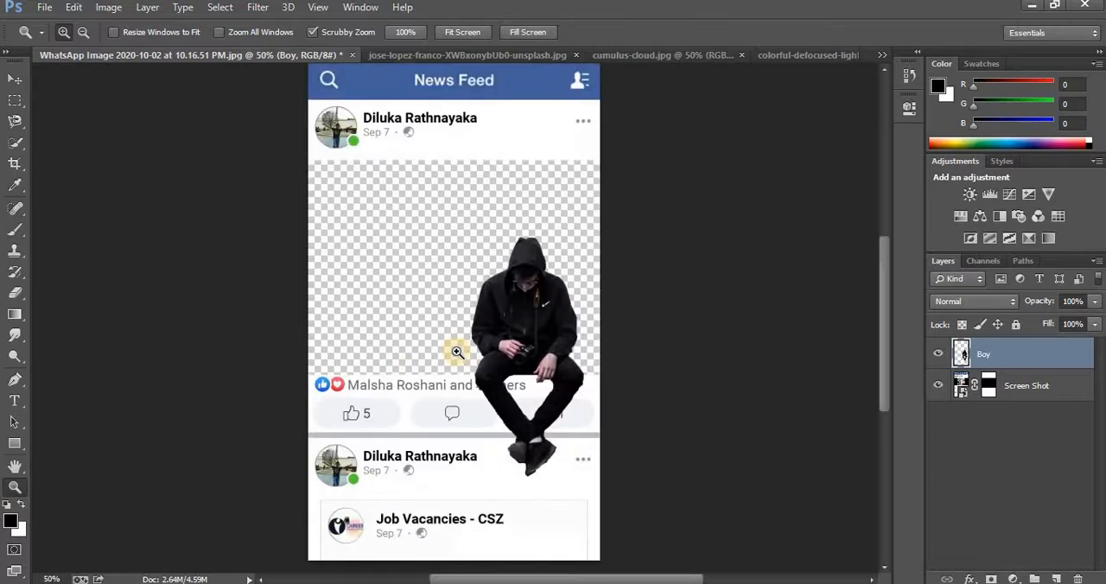
pyautogui.click(457, 352)
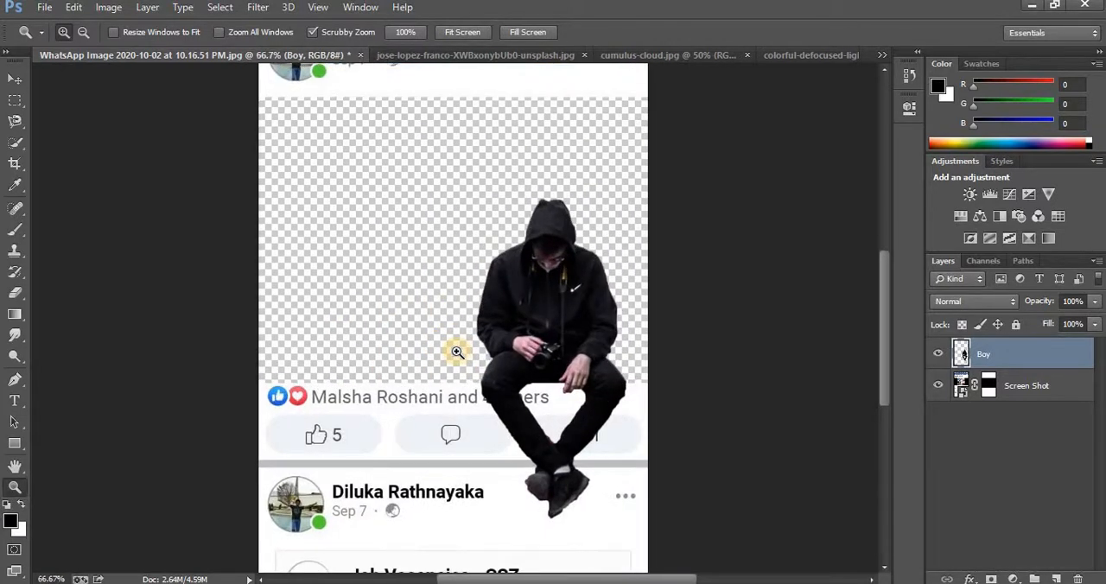
pyautogui.press('v')
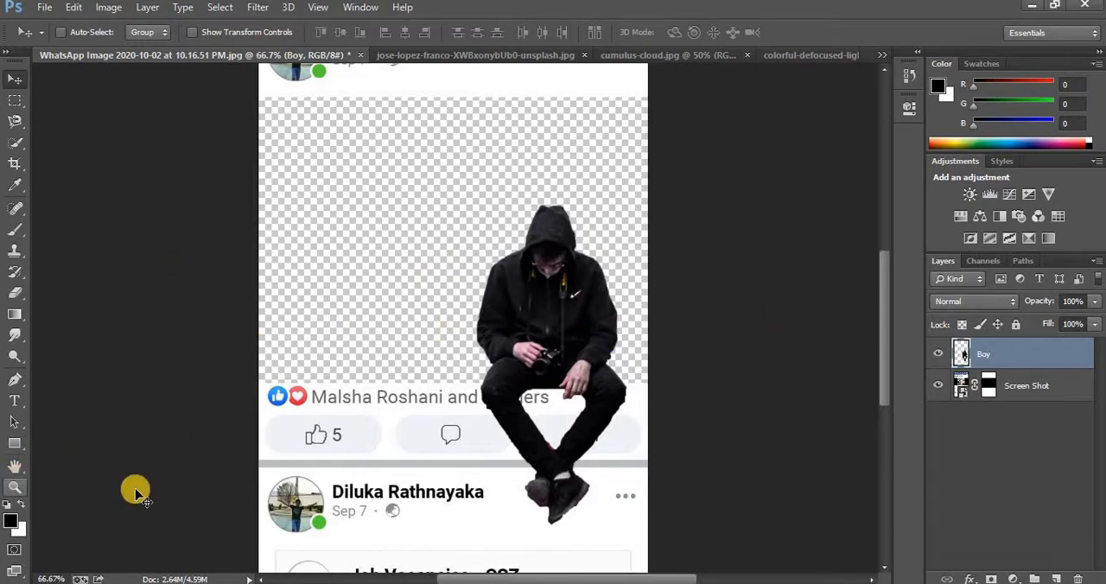
# Ready the Eraser tool for the man's legs with a 5 px tip, 100% hardness, 100% opacity and 100% flow
pyautogui.click(15, 488)
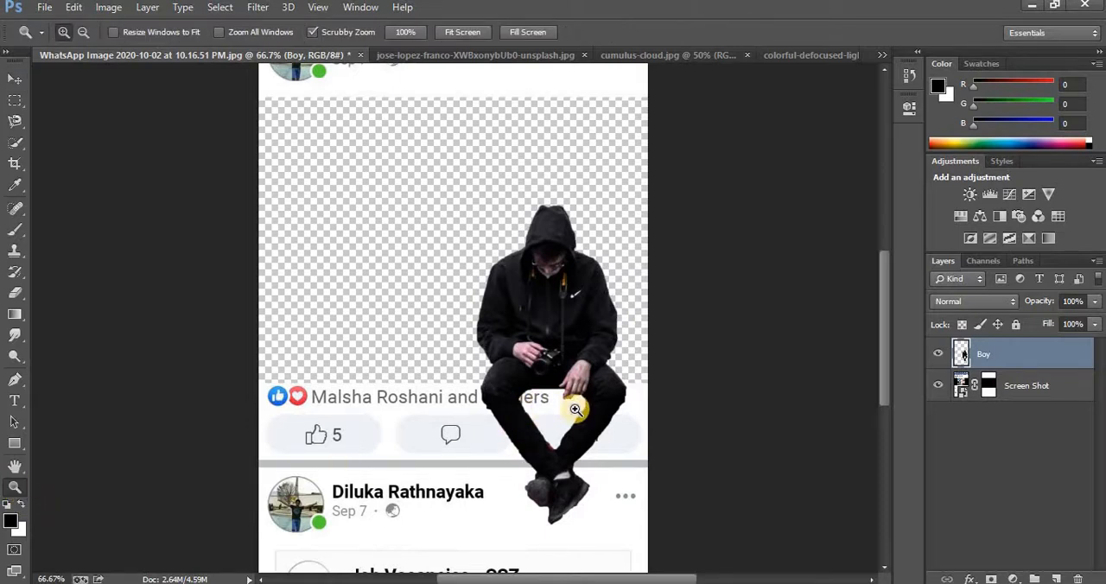
pyautogui.click(607, 412)
pyautogui.click(606, 412)
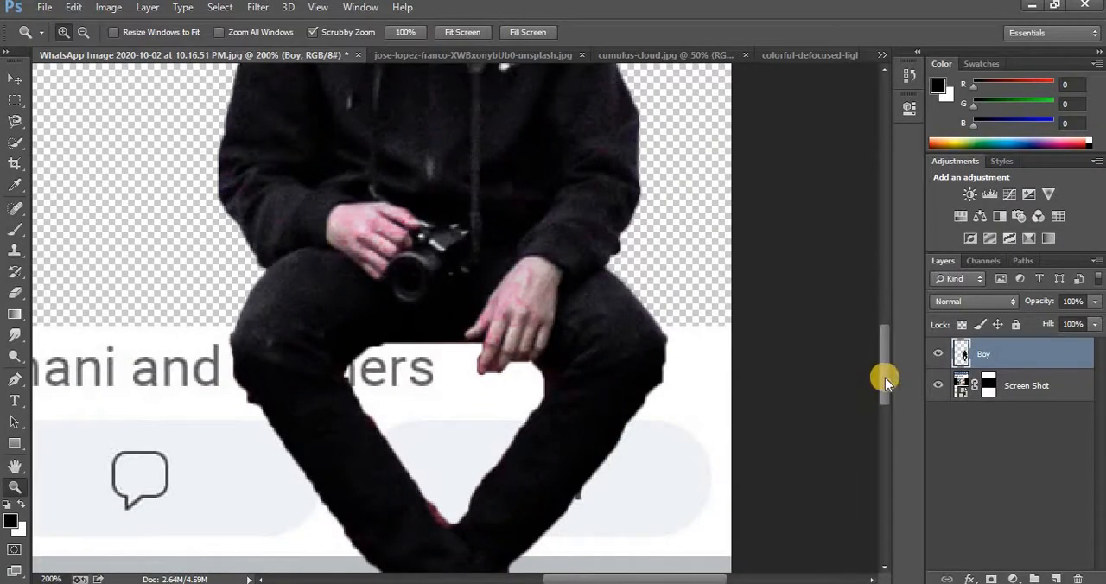
pyautogui.moveTo(888, 376); pyautogui.dragTo(887, 385)
pyautogui.moveTo(888, 395); pyautogui.dragTo(888, 406)
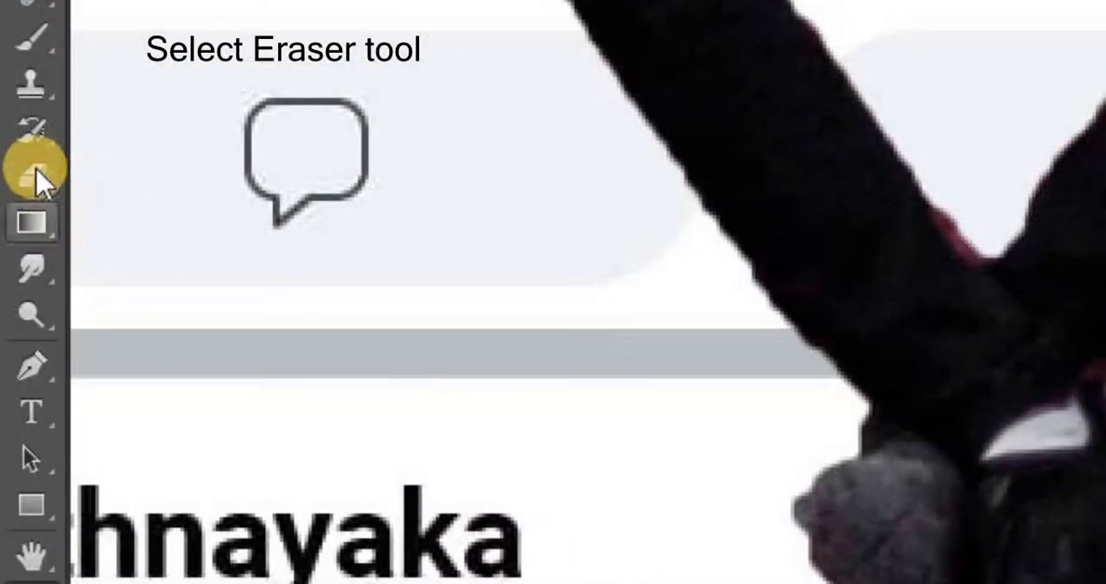
pyautogui.moveTo(36, 173); pyautogui.dragTo(173, 185)
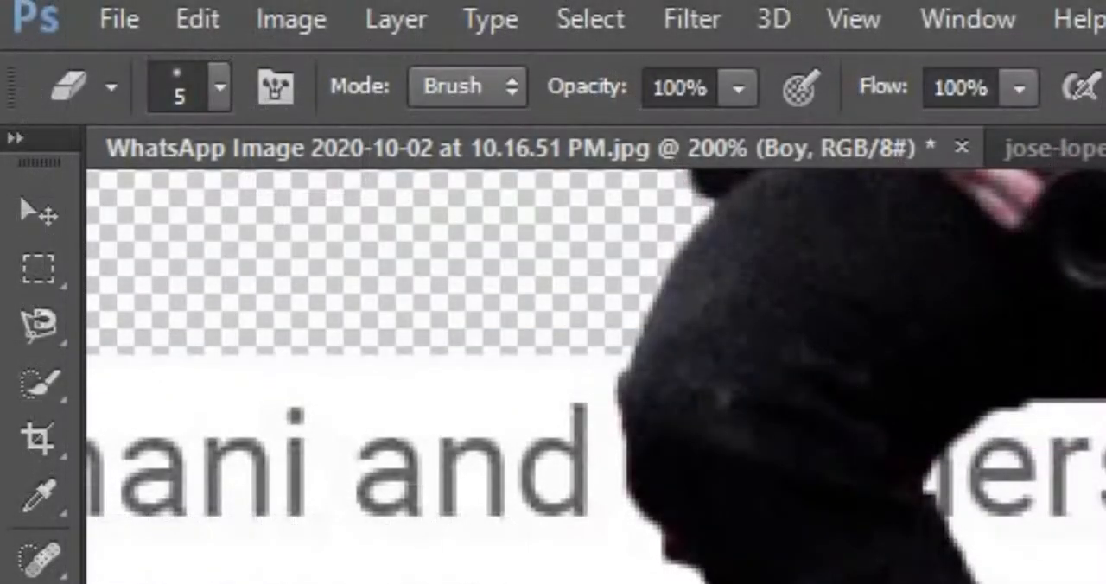
pyautogui.click(219, 86)
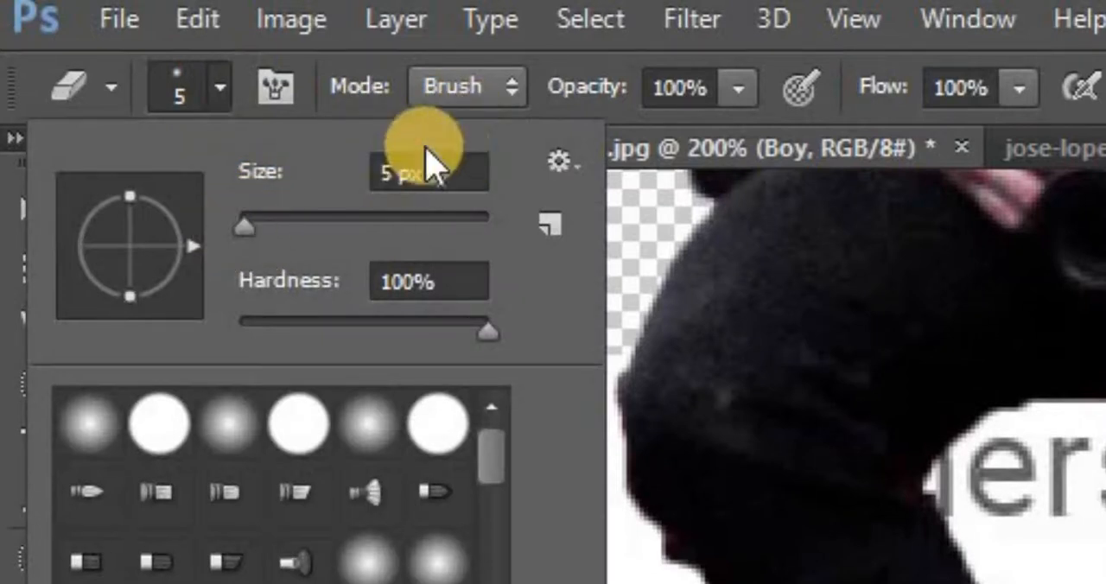
pyautogui.click(220, 87)
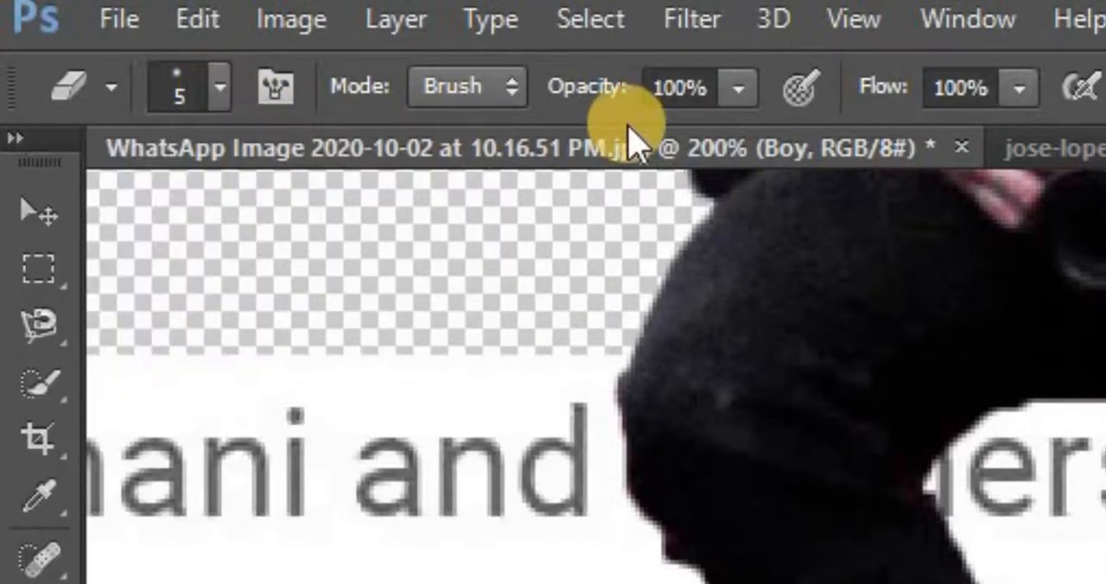
pyautogui.click(740, 92)
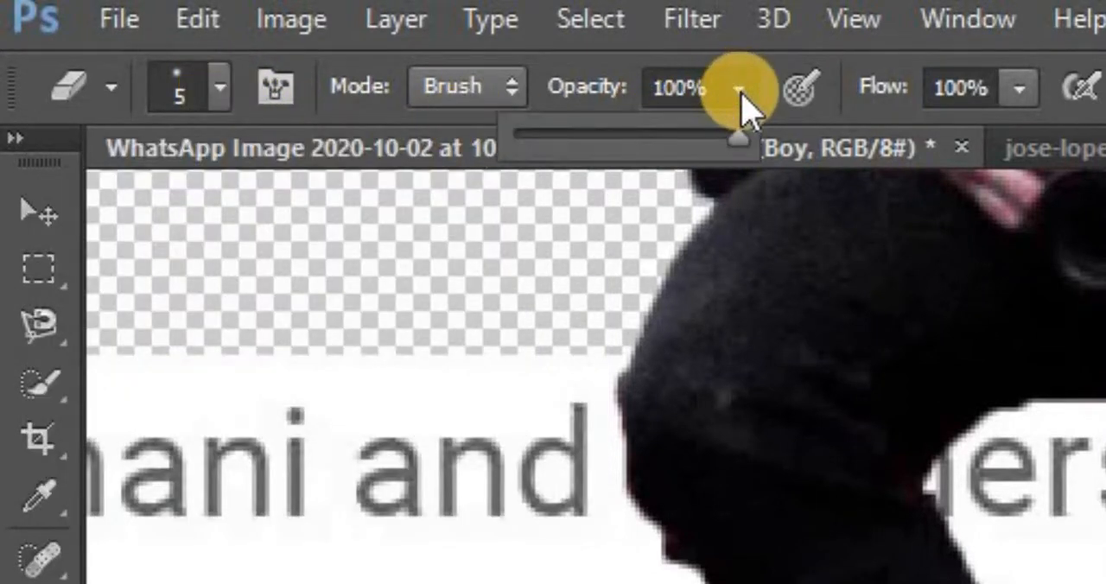
pyautogui.click(740, 92)
pyautogui.click(1020, 90)
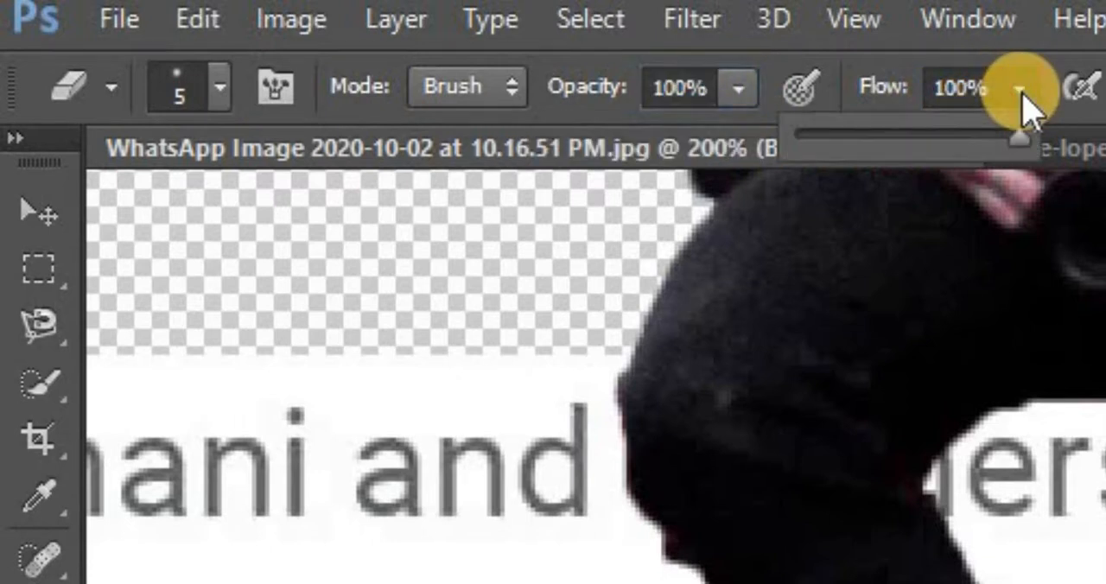
pyautogui.click(1020, 90)
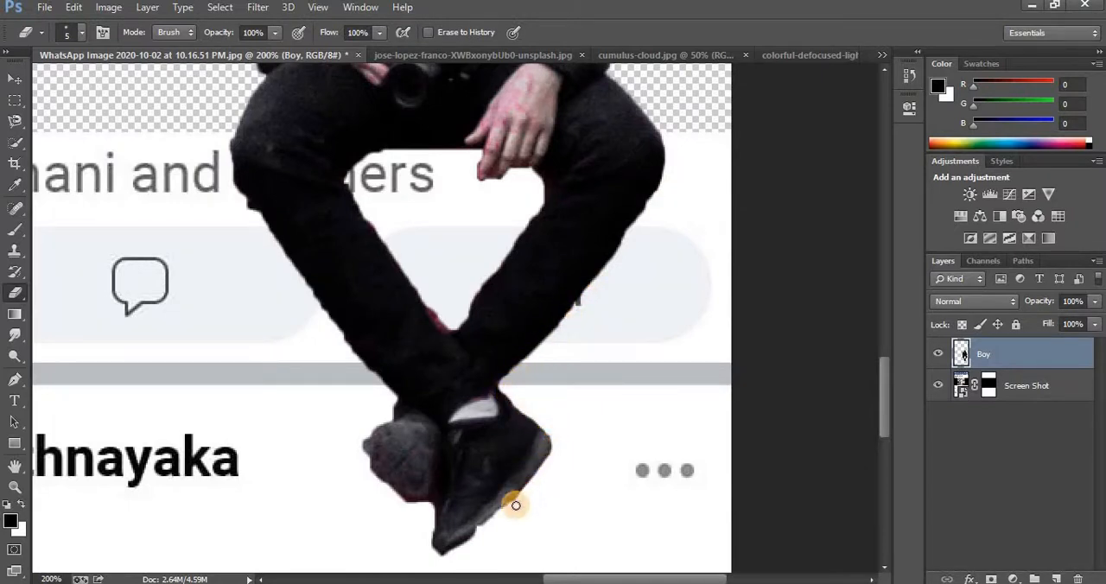
# Erase the leftover reddish fringe around the shoes, the legs and the hanging hand on the Boy layer
pyautogui.moveTo(505, 512); pyautogui.dragTo(458, 552)
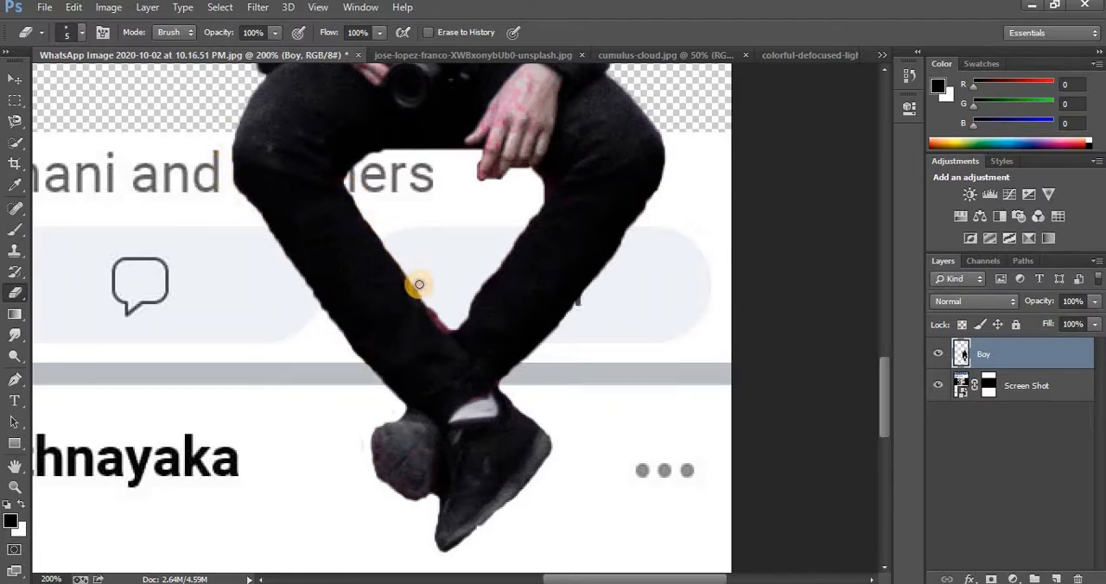
pyautogui.moveTo(450, 330)
pyautogui.mouseDown()
pyautogui.moveTo(542, 199)
pyautogui.moveTo(539, 178)
pyautogui.moveTo(491, 178)
pyautogui.mouseUp()
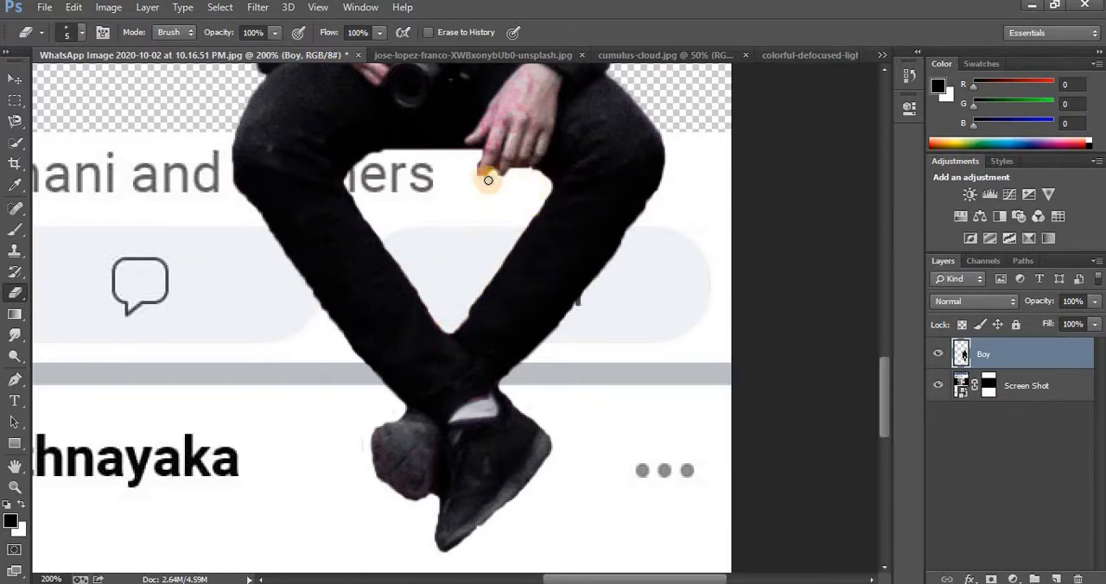
pyautogui.moveTo(474, 165)
pyautogui.mouseDown()
pyautogui.moveTo(416, 161)
pyautogui.moveTo(388, 179)
pyautogui.mouseUp()
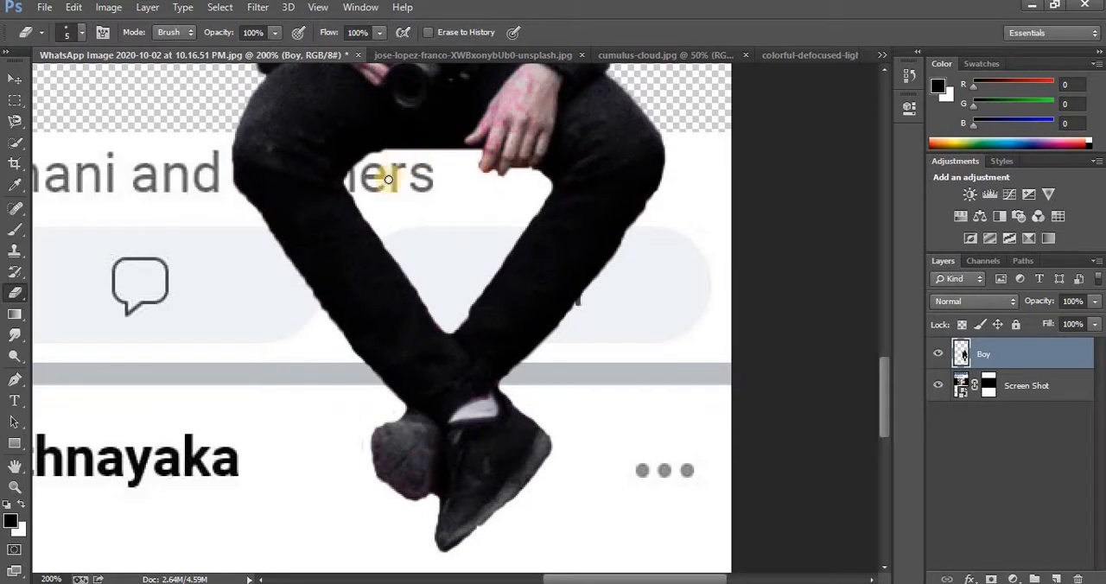
# Choose the Brush tool and set its soft round tip to 92 px with 0% hardness
pyautogui.click(16, 488)
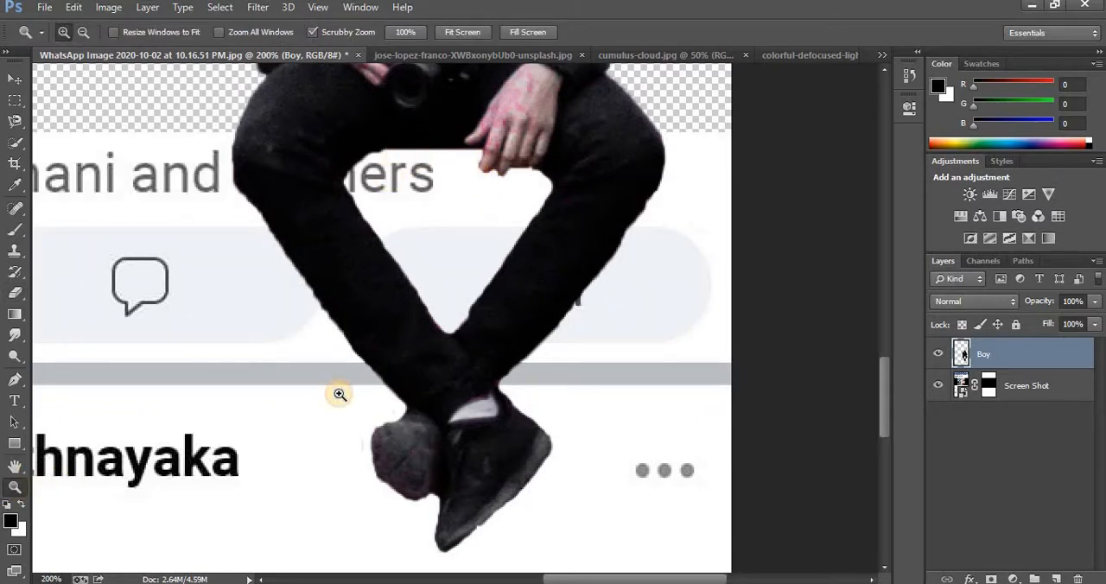
pyautogui.keyDown('alt'); pyautogui.click(435, 358); pyautogui.keyUp('alt')
pyautogui.keyDown('alt'); pyautogui.click(434, 358); pyautogui.keyUp('alt')
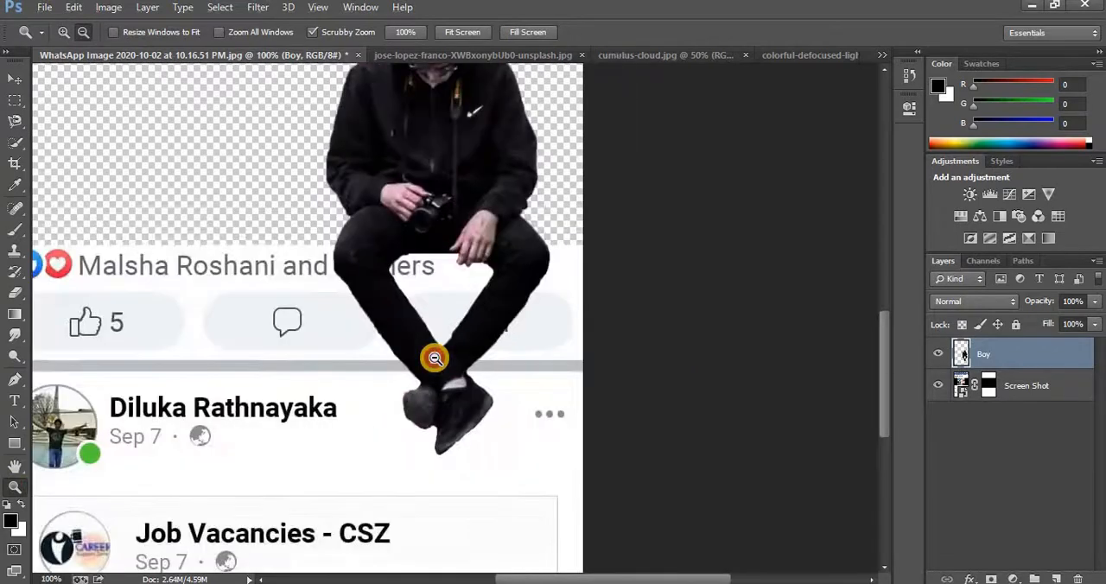
pyautogui.keyDown('alt'); pyautogui.click(434, 358); pyautogui.keyUp('alt')
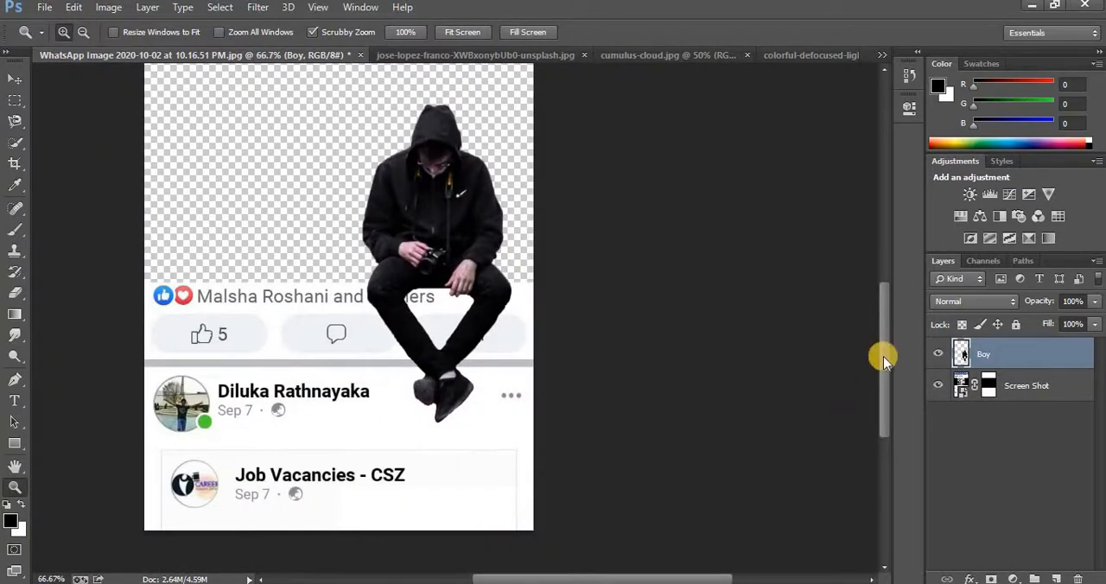
pyautogui.moveTo(884, 356); pyautogui.dragTo(883, 345)
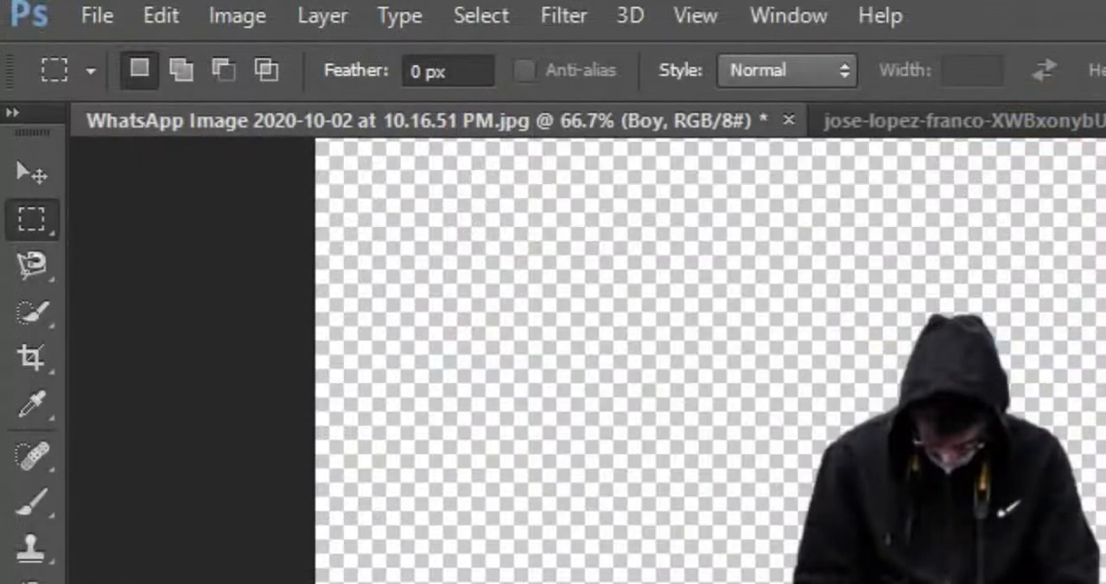
pyautogui.click(40, 515)
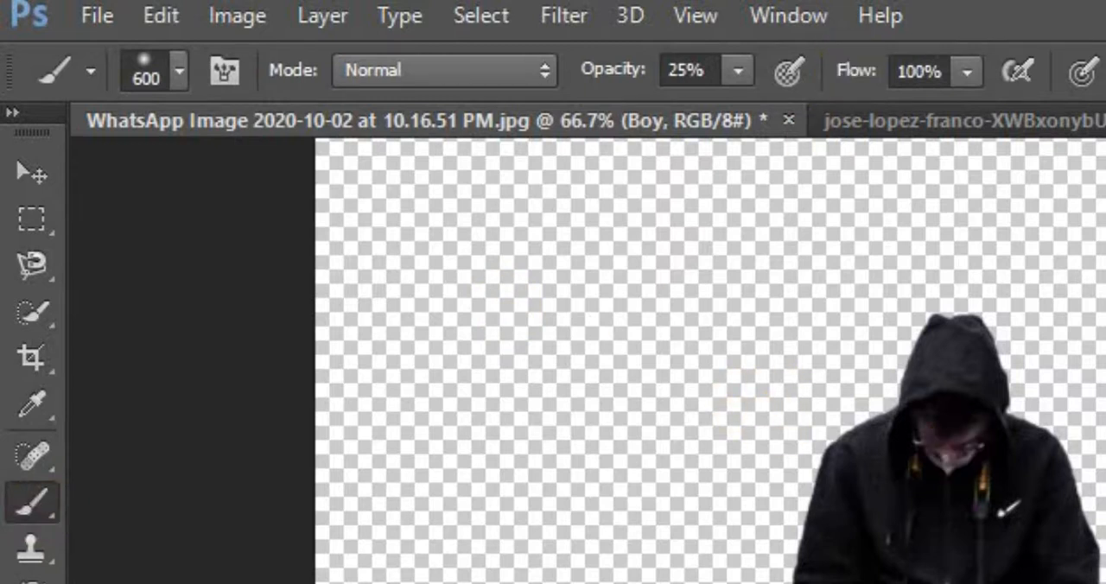
pyautogui.press('[')
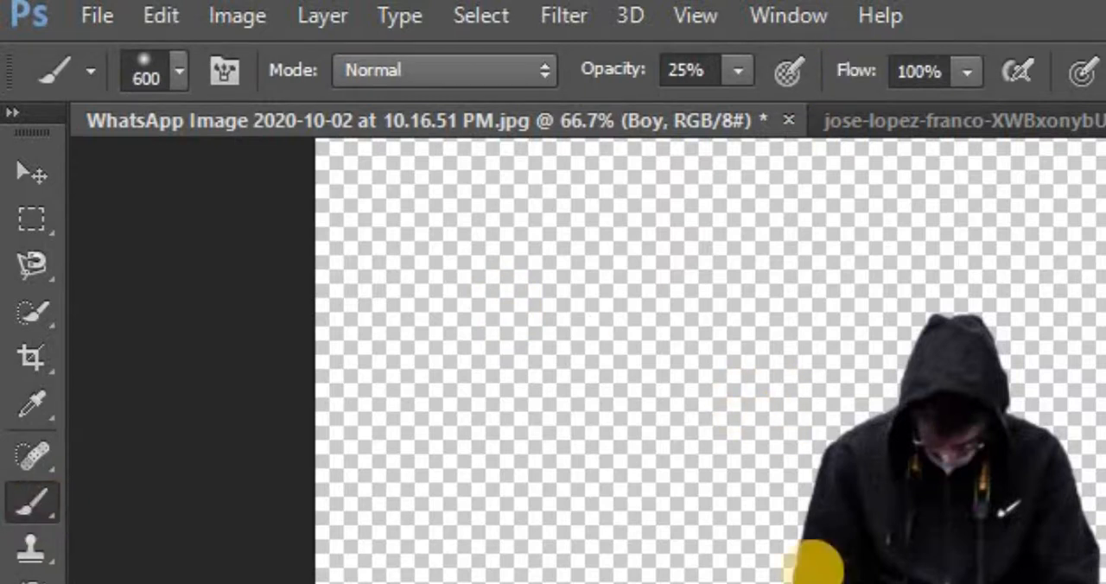
pyautogui.click(164, 71)
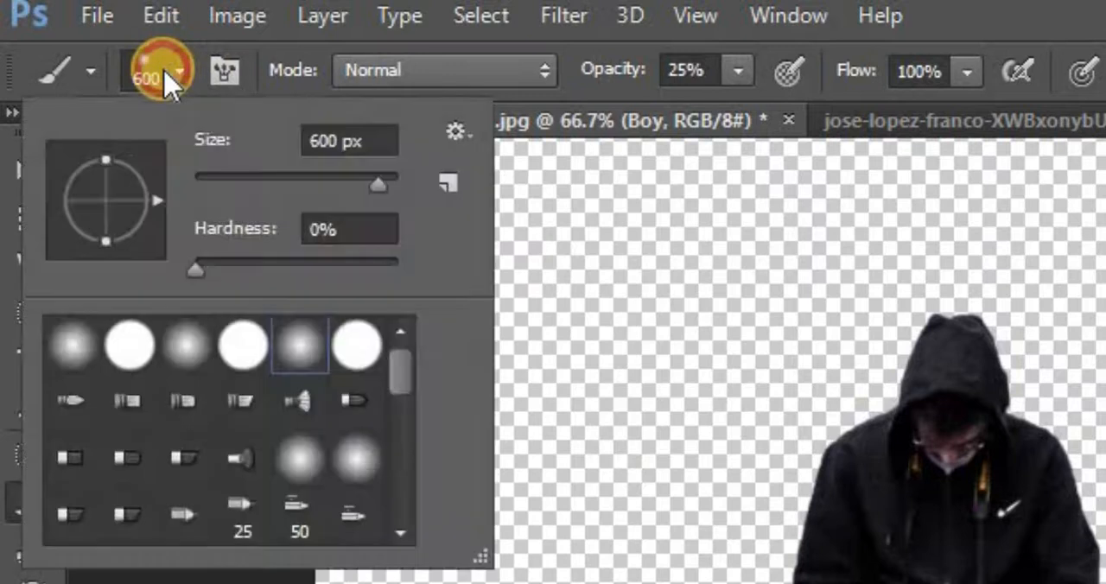
pyautogui.click(286, 177)
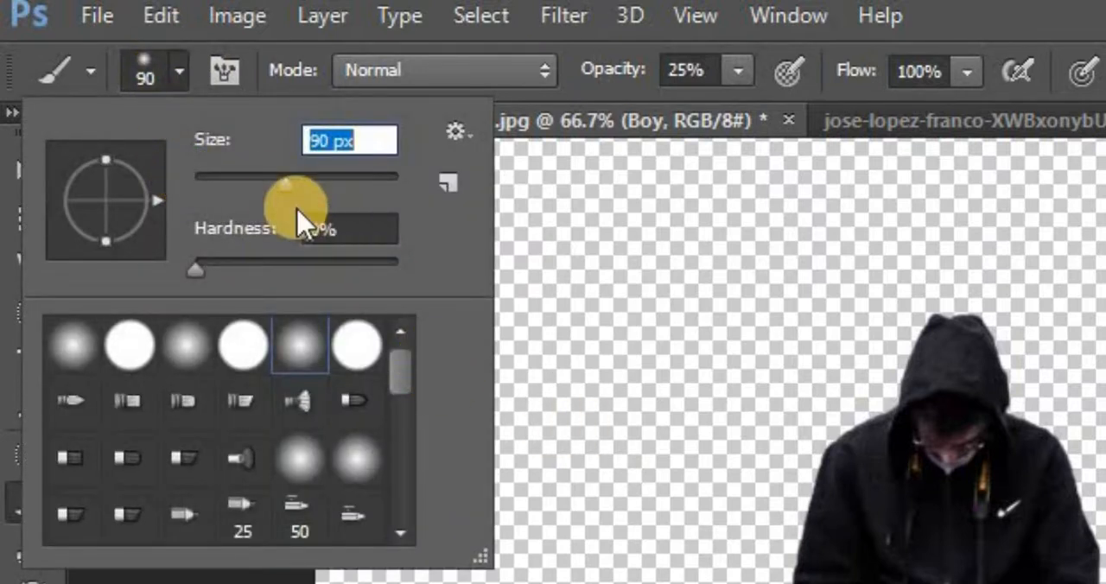
pyautogui.click(278, 178)
pyautogui.click(245, 178)
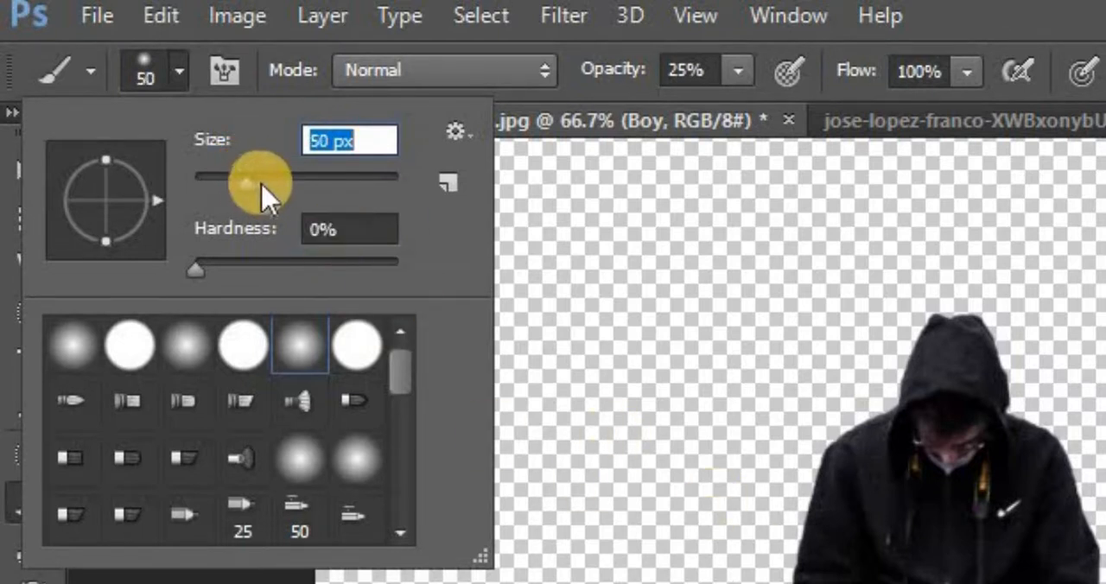
pyautogui.click(286, 179)
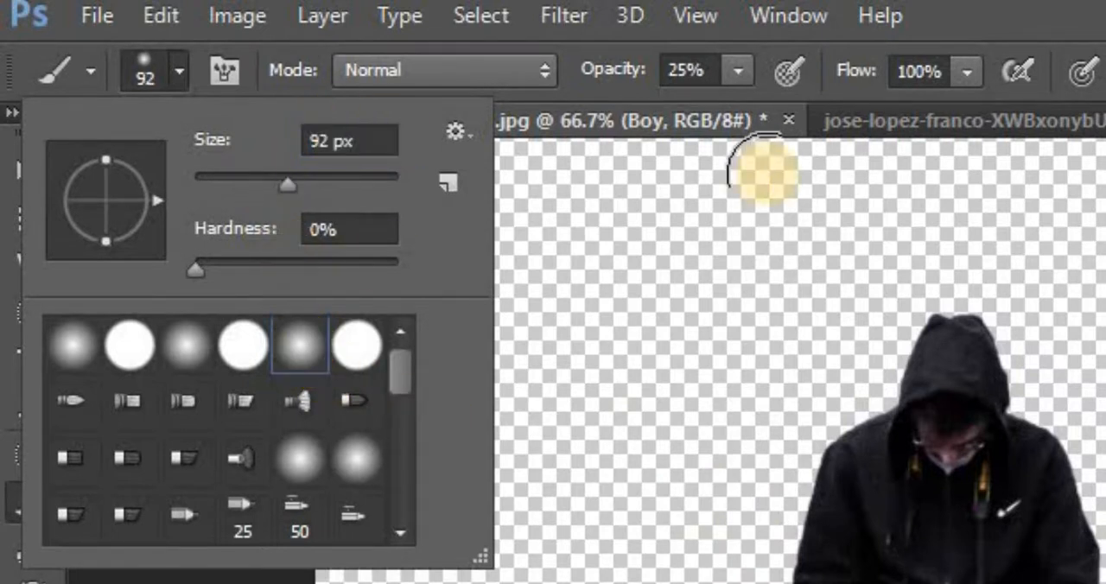
# Set the brush opacity to 15% and paint a soft black shadow between and beside the man's legs and shoes on the Boy layer
pyautogui.click(744, 77)
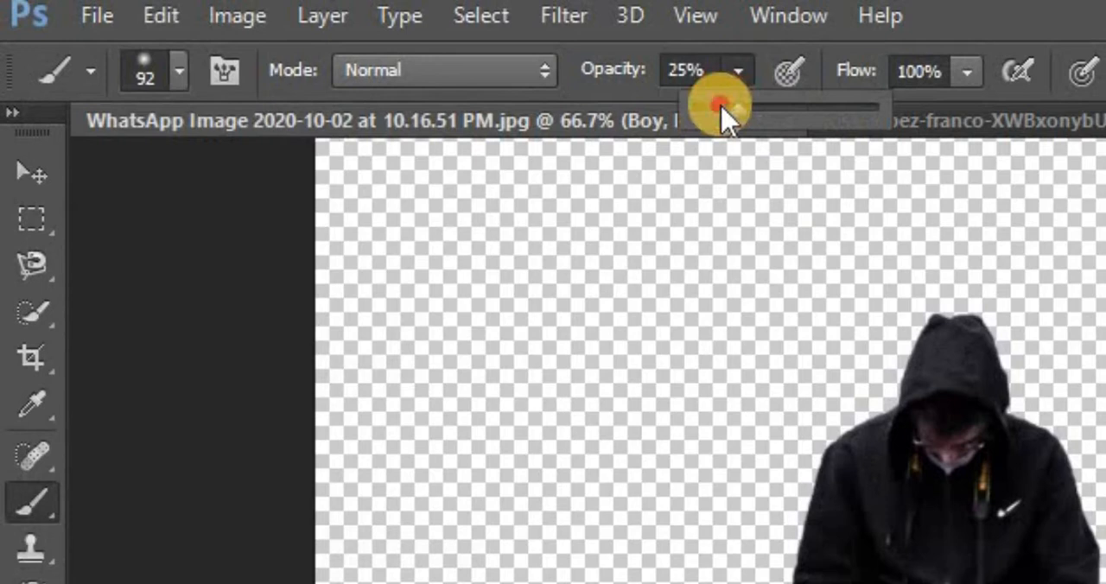
pyautogui.moveTo(721, 107); pyautogui.dragTo(723, 115)
pyautogui.click(732, 82)
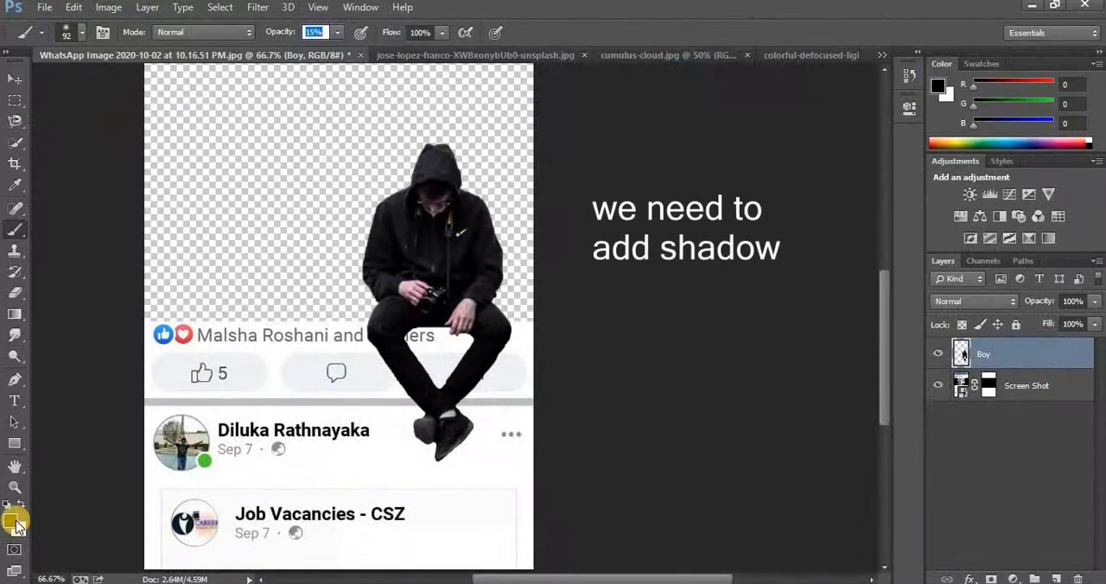
pyautogui.moveTo(425, 332)
pyautogui.mouseDown()
pyautogui.moveTo(439, 382)
pyautogui.moveTo(450, 380)
pyautogui.mouseUp()
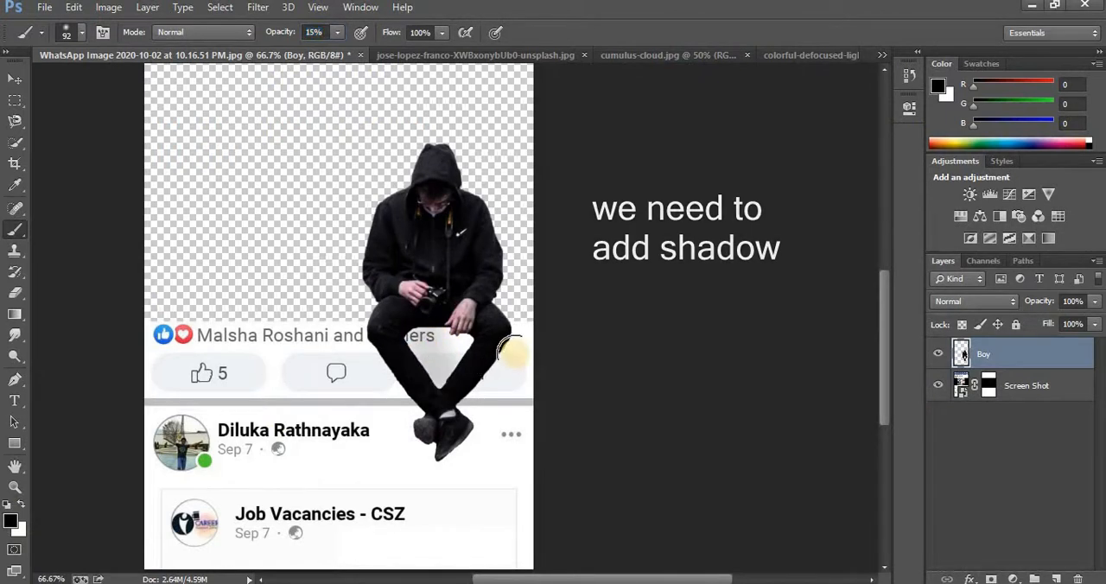
pyautogui.moveTo(511, 343)
pyautogui.mouseDown()
pyautogui.moveTo(462, 457)
pyautogui.moveTo(478, 440)
pyautogui.moveTo(469, 411)
pyautogui.moveTo(490, 369)
pyautogui.moveTo(511, 342)
pyautogui.moveTo(520, 348)
pyautogui.moveTo(481, 352)
pyautogui.moveTo(421, 333)
pyautogui.moveTo(442, 375)
pyautogui.moveTo(416, 335)
pyautogui.mouseUp()
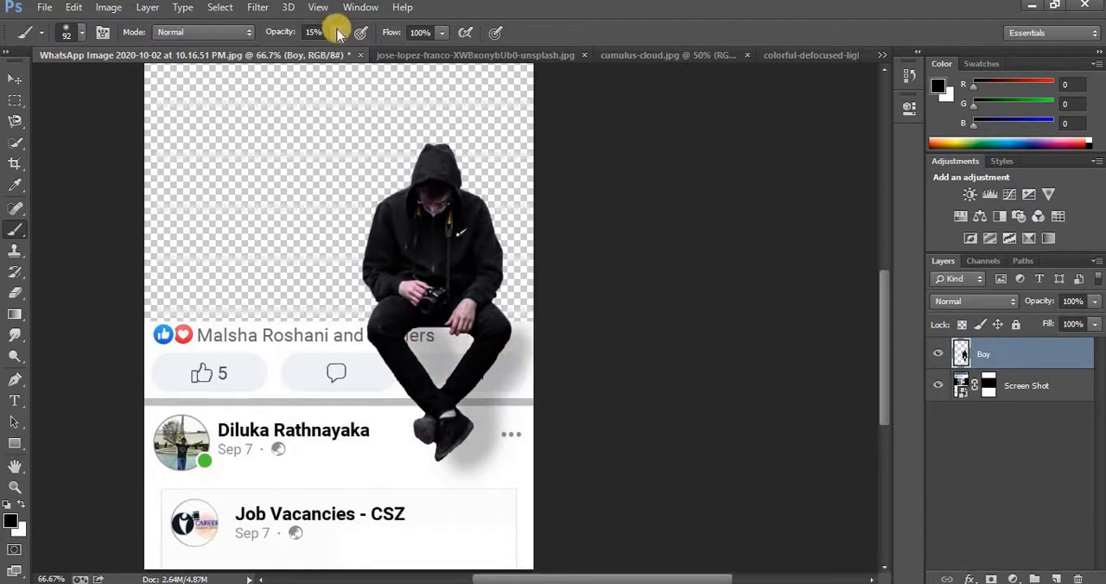
pyautogui.moveTo(417, 334)
pyautogui.mouseDown()
pyautogui.moveTo(451, 446)
pyautogui.moveTo(502, 331)
pyautogui.moveTo(484, 429)
pyautogui.moveTo(462, 451)
pyautogui.mouseUp()
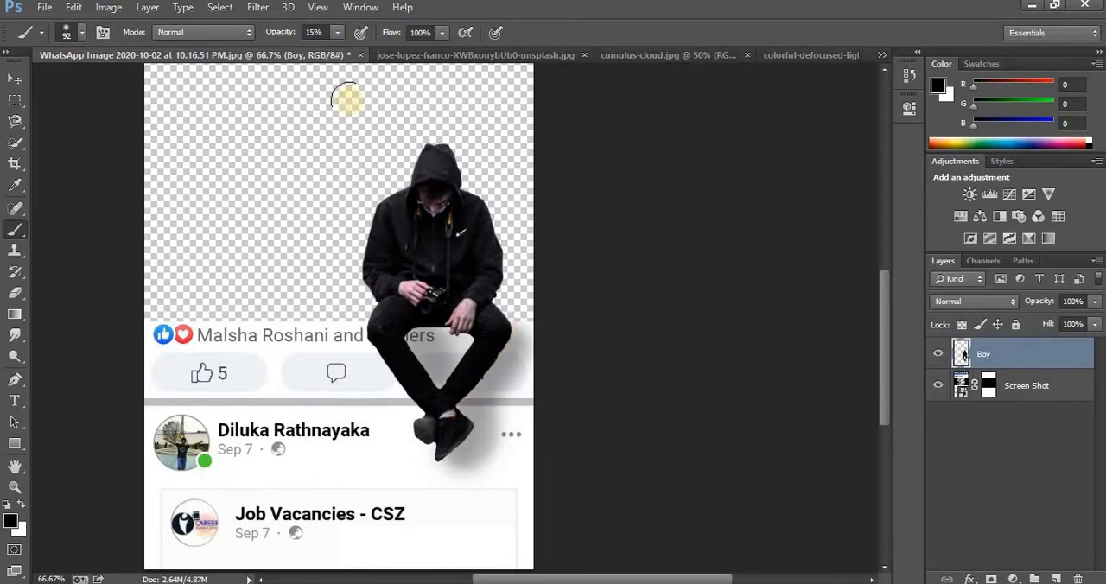
# Deepen the shadow close to the legs and shoes with the brush set to 43 px and 18% opacity
pyautogui.click(337, 34)
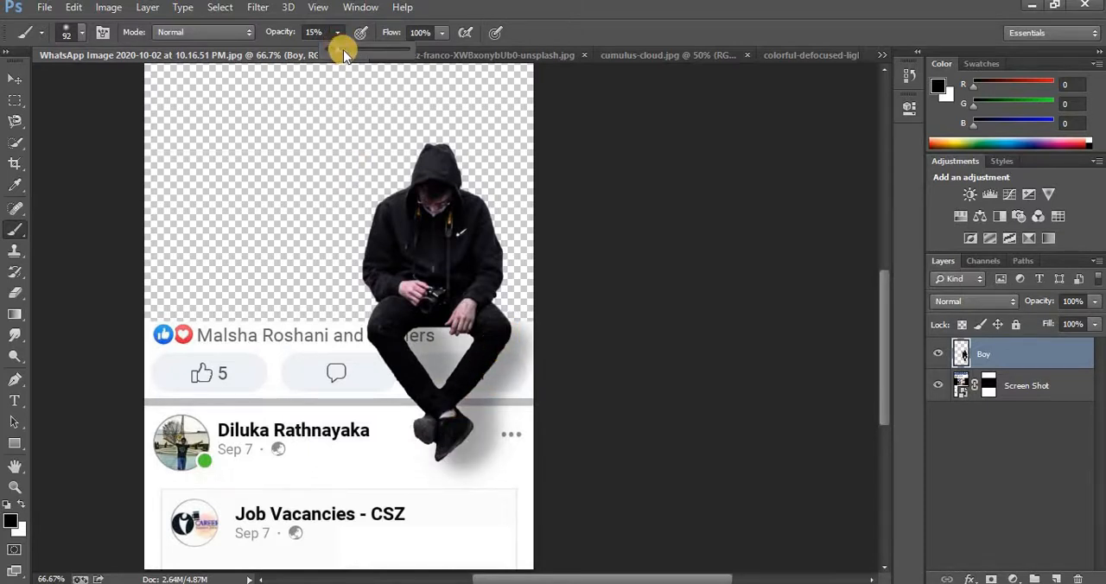
pyautogui.moveTo(345, 49); pyautogui.dragTo(339, 50)
pyautogui.click(82, 32)
pyautogui.click(108, 82)
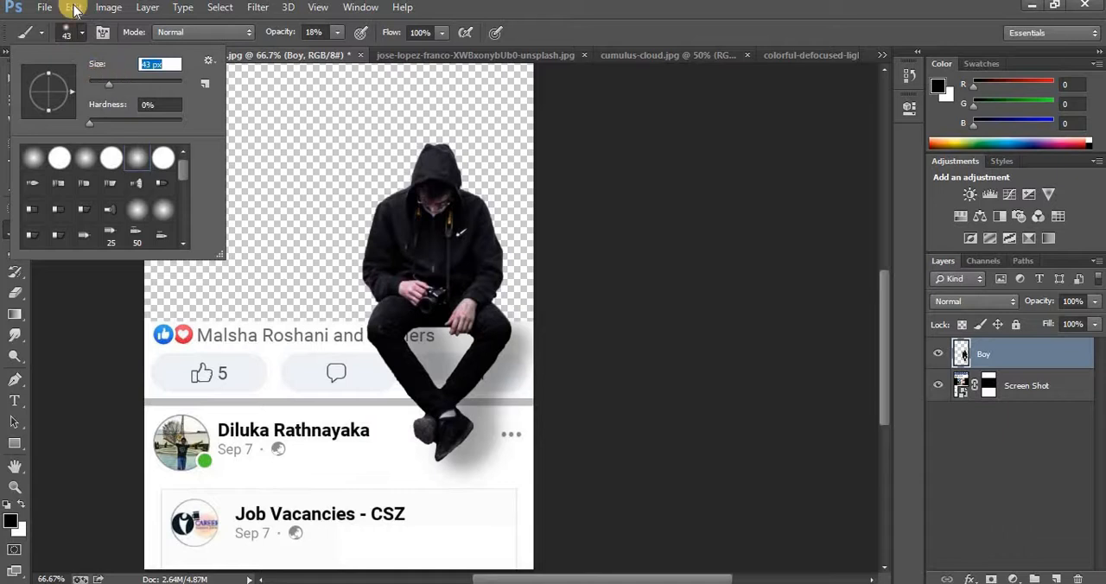
pyautogui.click(83, 34)
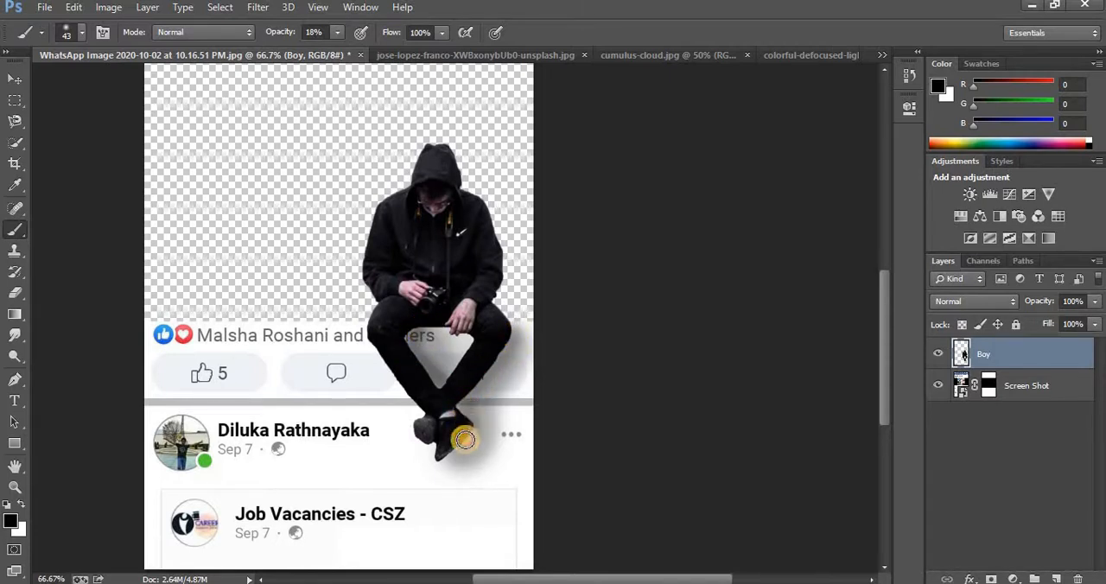
pyautogui.moveTo(472, 429)
pyautogui.mouseDown()
pyautogui.moveTo(447, 460)
pyautogui.moveTo(431, 449)
pyautogui.moveTo(453, 456)
pyautogui.moveTo(478, 431)
pyautogui.moveTo(462, 405)
pyautogui.moveTo(514, 331)
pyautogui.moveTo(459, 407)
pyautogui.mouseUp()
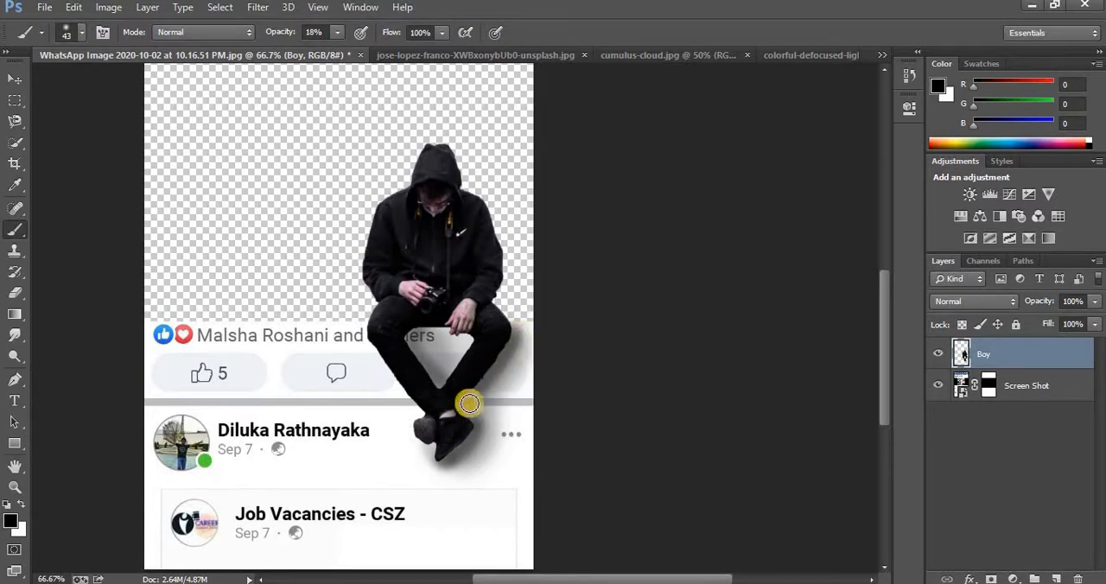
pyautogui.moveTo(414, 335)
pyautogui.mouseDown()
pyautogui.moveTo(444, 393)
pyautogui.moveTo(411, 343)
pyautogui.mouseUp()
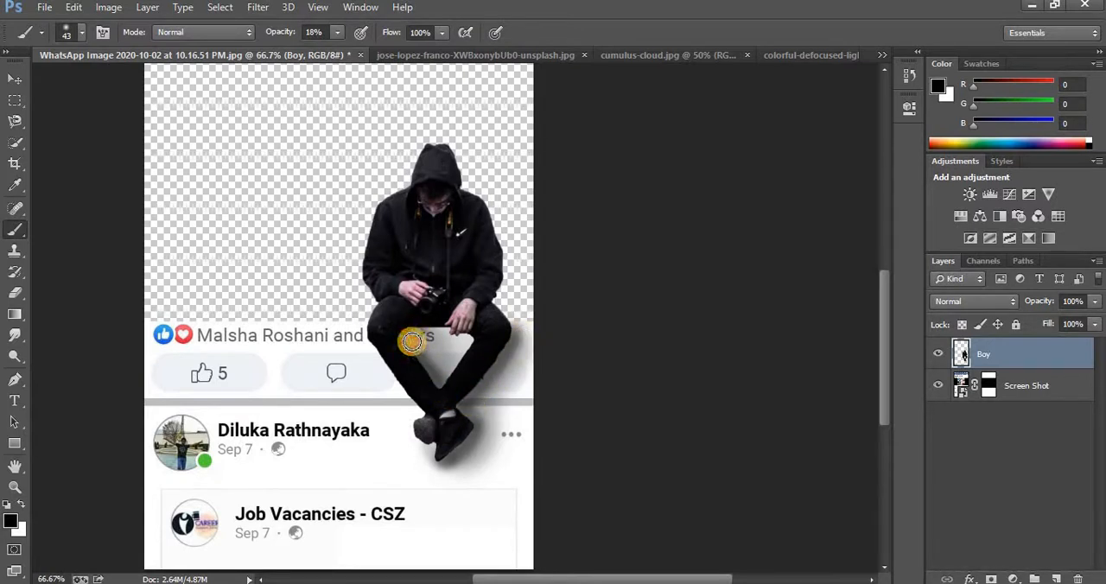
pyautogui.moveTo(511, 332)
pyautogui.mouseDown()
pyautogui.moveTo(450, 419)
pyautogui.moveTo(464, 417)
pyautogui.moveTo(454, 447)
pyautogui.mouseUp()
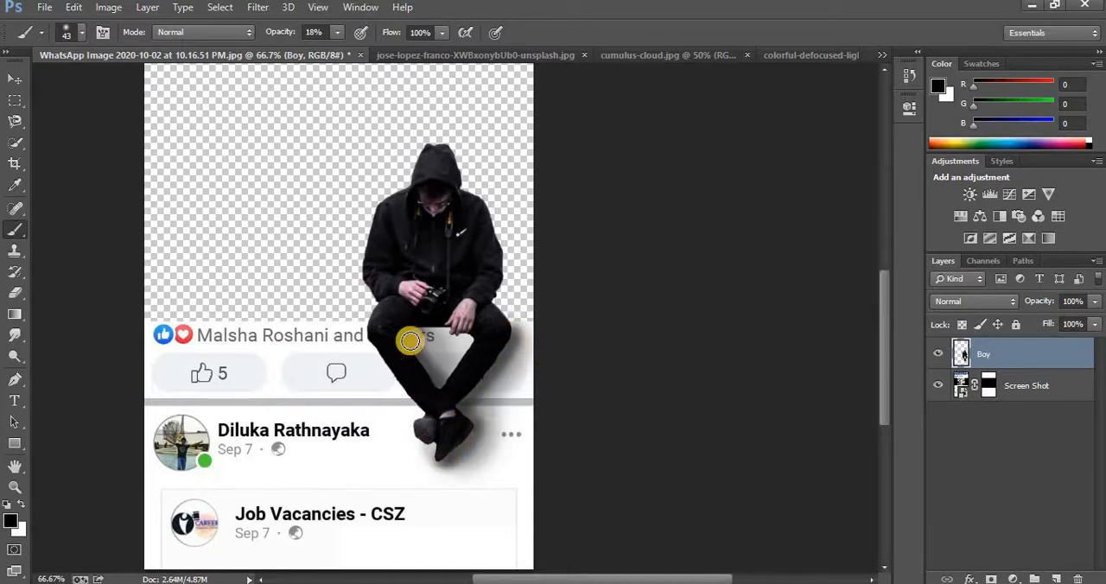
pyautogui.moveTo(409, 331); pyautogui.dragTo(444, 403)
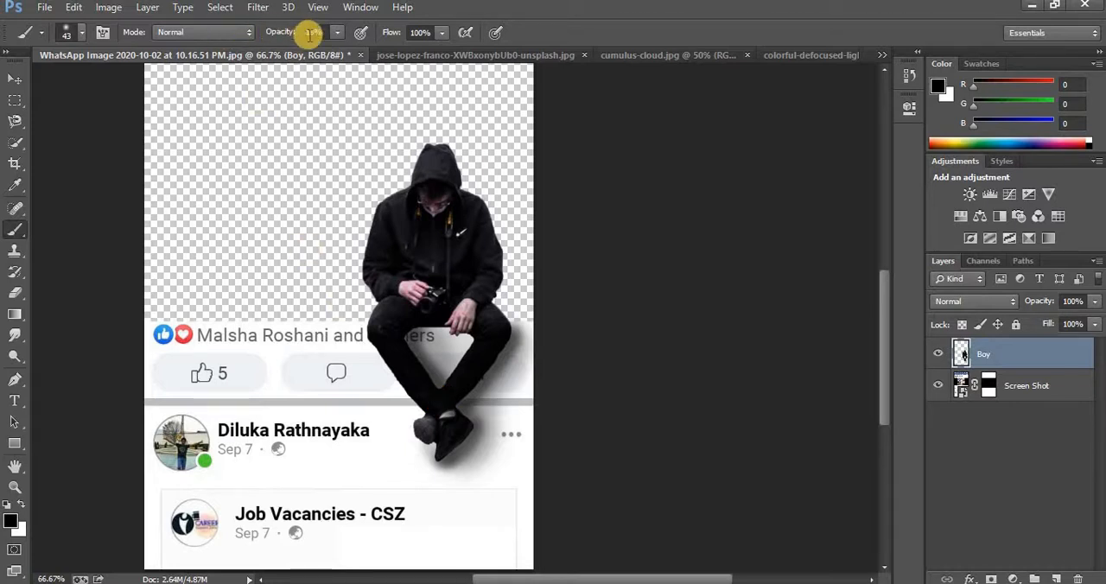
# Widen the soft shadow between and beside the man's legs and shoes with the brush set to 94 px and 10% opacity
pyautogui.click(336, 33)
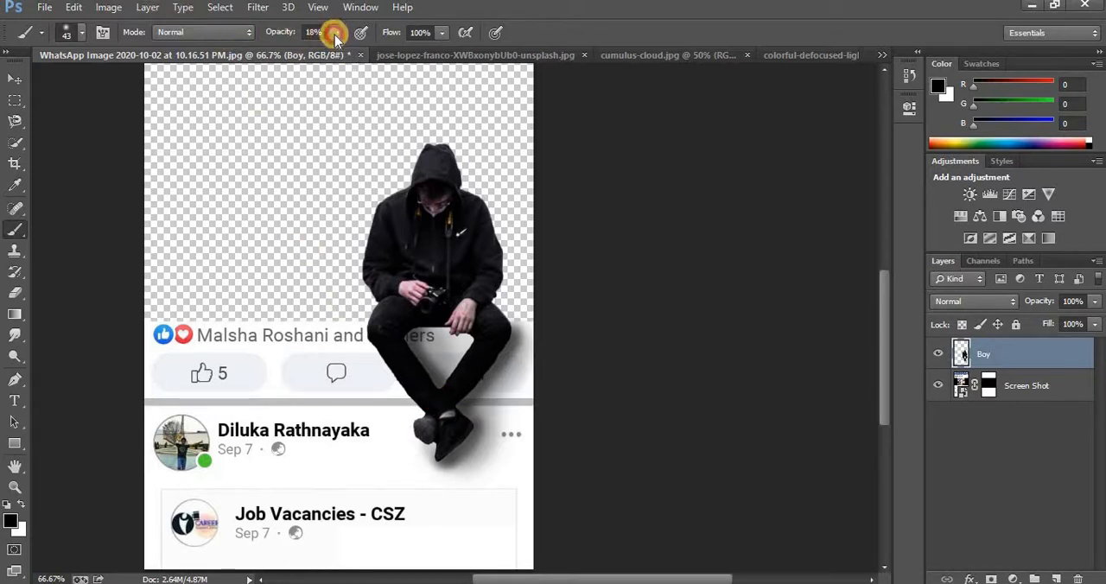
pyautogui.click(331, 49)
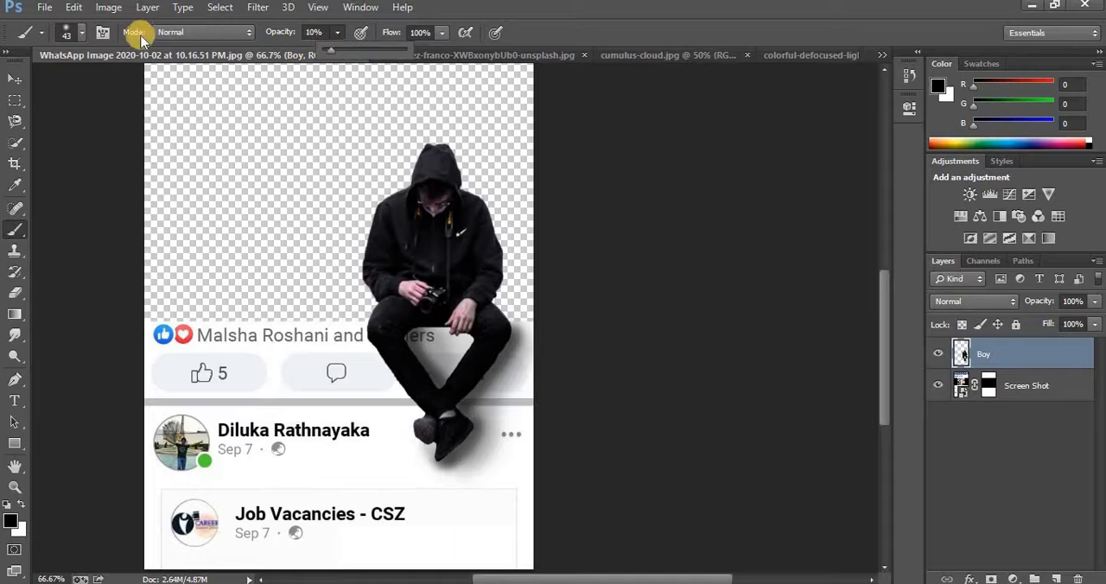
pyautogui.click(80, 34)
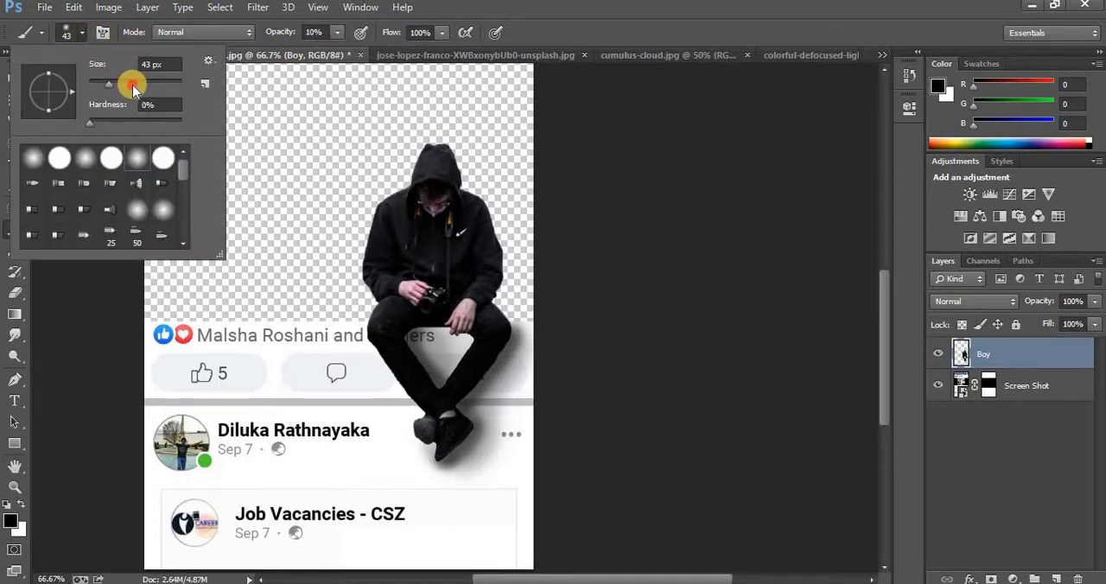
pyautogui.click(132, 84)
pyautogui.click(79, 36)
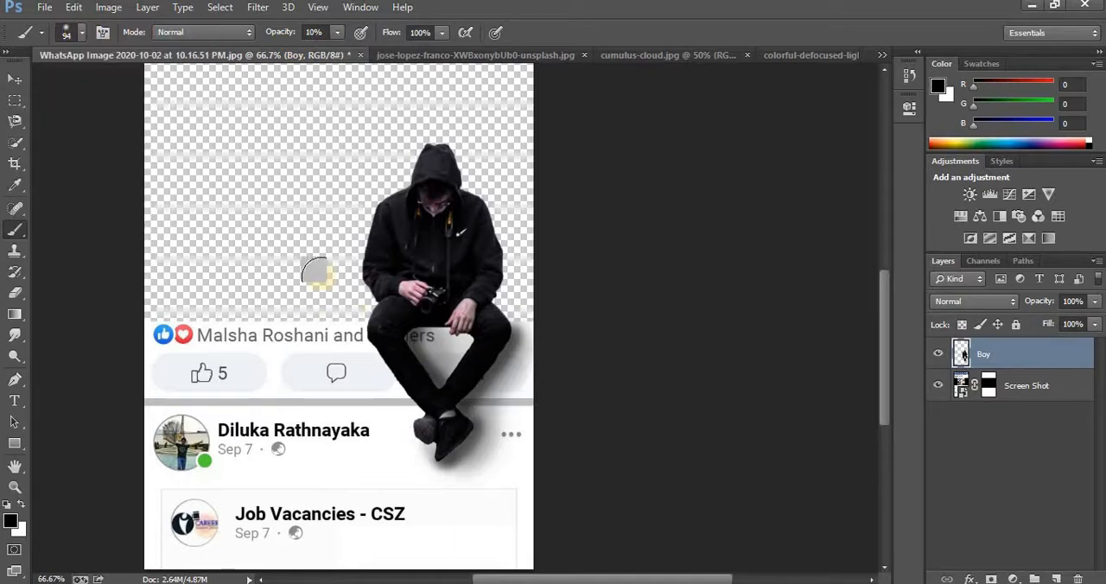
pyautogui.moveTo(476, 368)
pyautogui.mouseDown()
pyautogui.moveTo(459, 346)
pyautogui.moveTo(465, 363)
pyautogui.mouseUp()
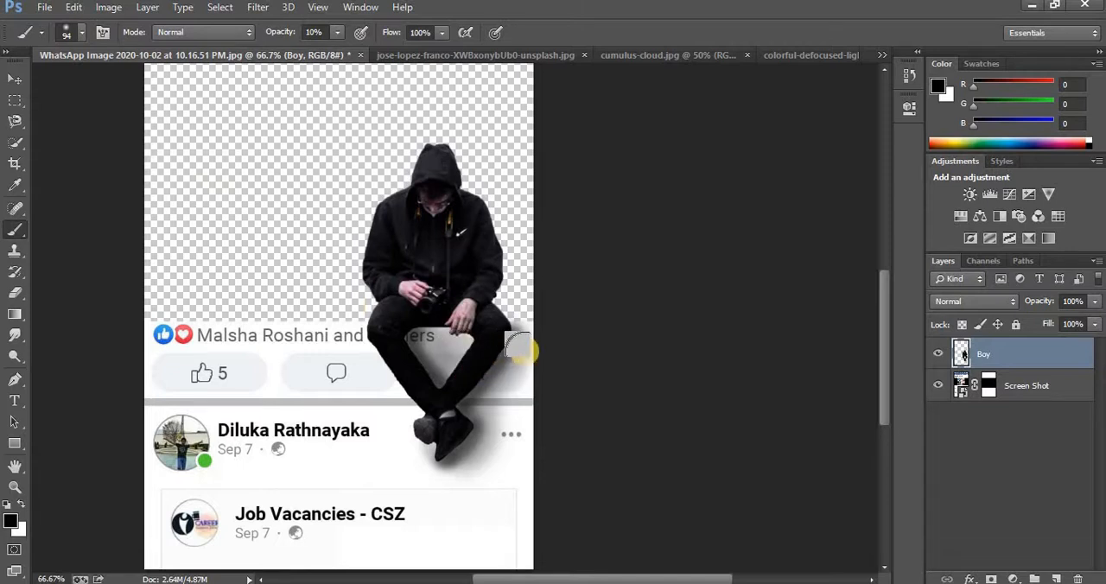
pyautogui.moveTo(529, 345)
pyautogui.mouseDown()
pyautogui.moveTo(490, 402)
pyautogui.moveTo(501, 435)
pyautogui.moveTo(464, 462)
pyautogui.mouseUp()
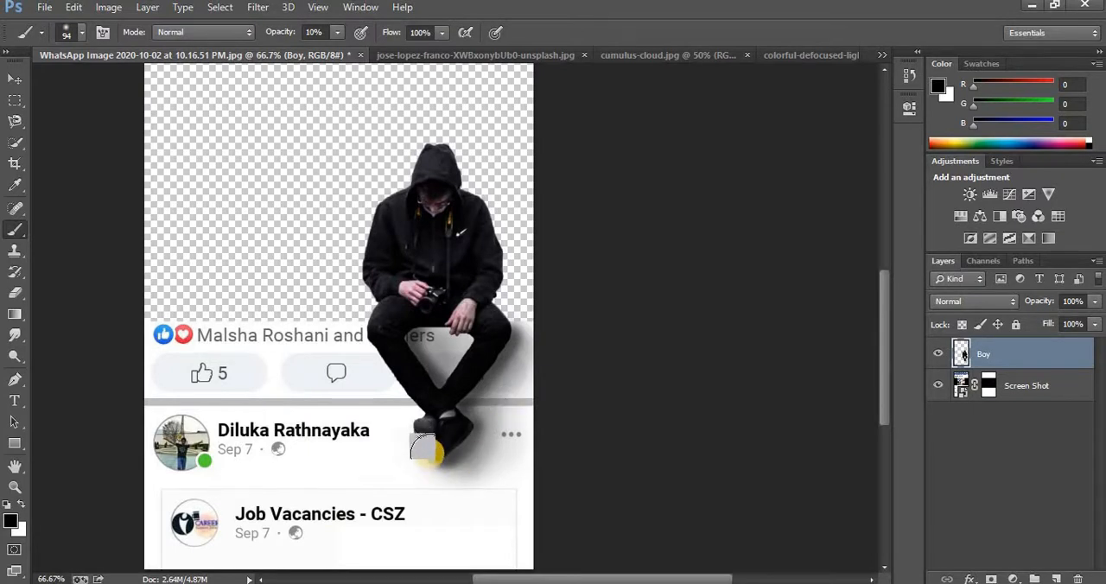
# Close the jose-lopez-franco photo and bring the cumulus-cloud.jpg picture into the news feed document as a new layer
pyautogui.click(16, 79)
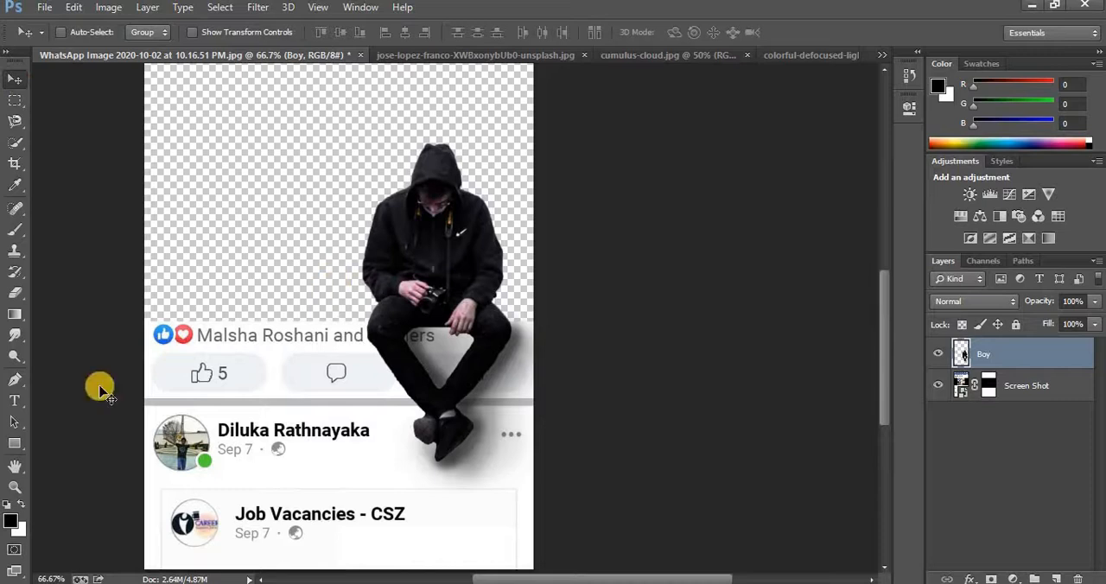
pyautogui.click(15, 487)
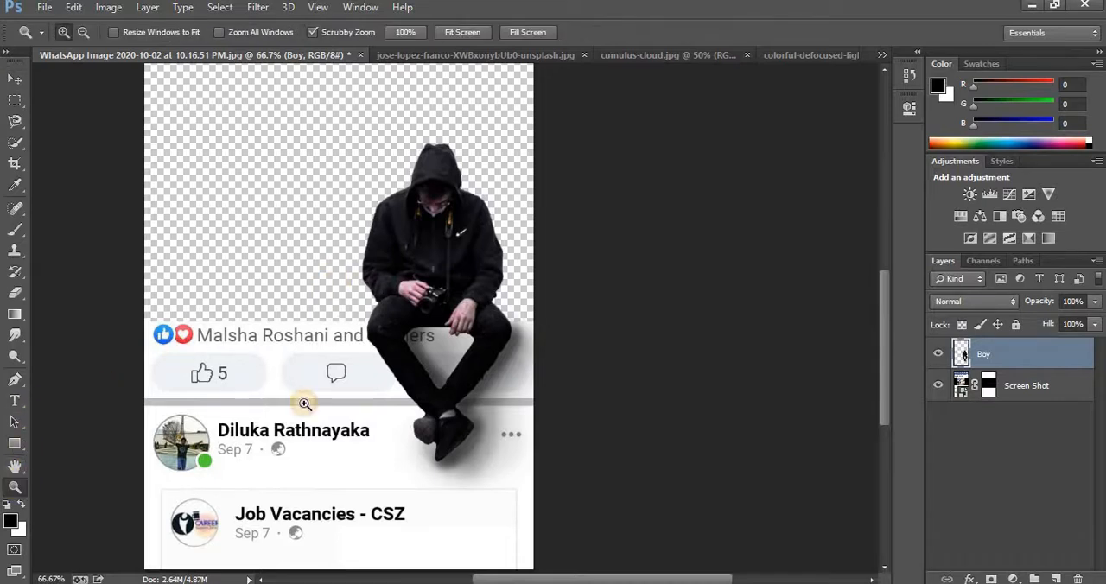
pyautogui.keyDown('alt'); pyautogui.click(357, 382); pyautogui.keyUp('alt')
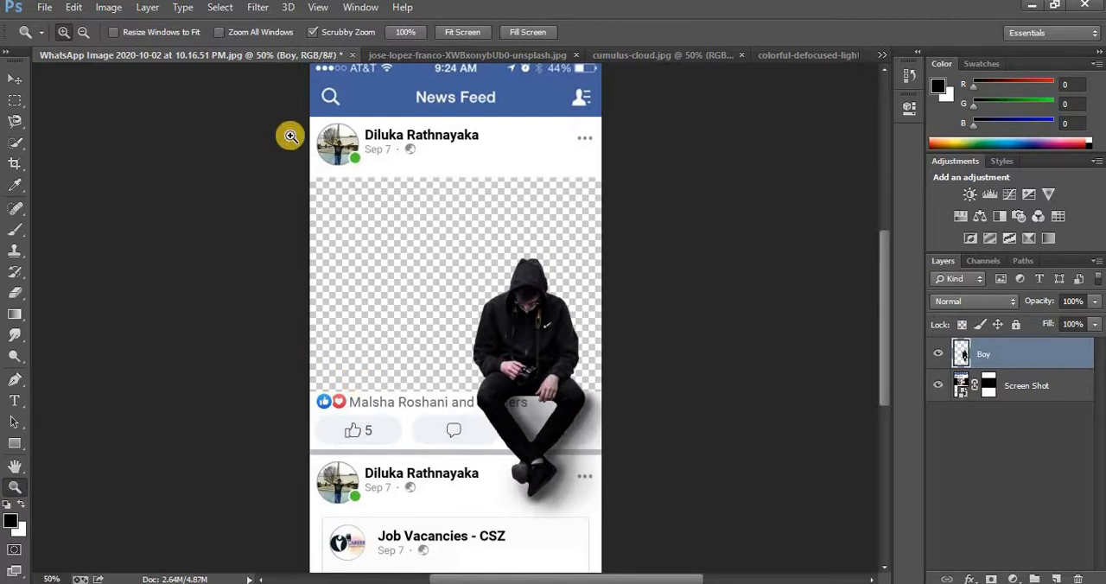
pyautogui.click(26, 83)
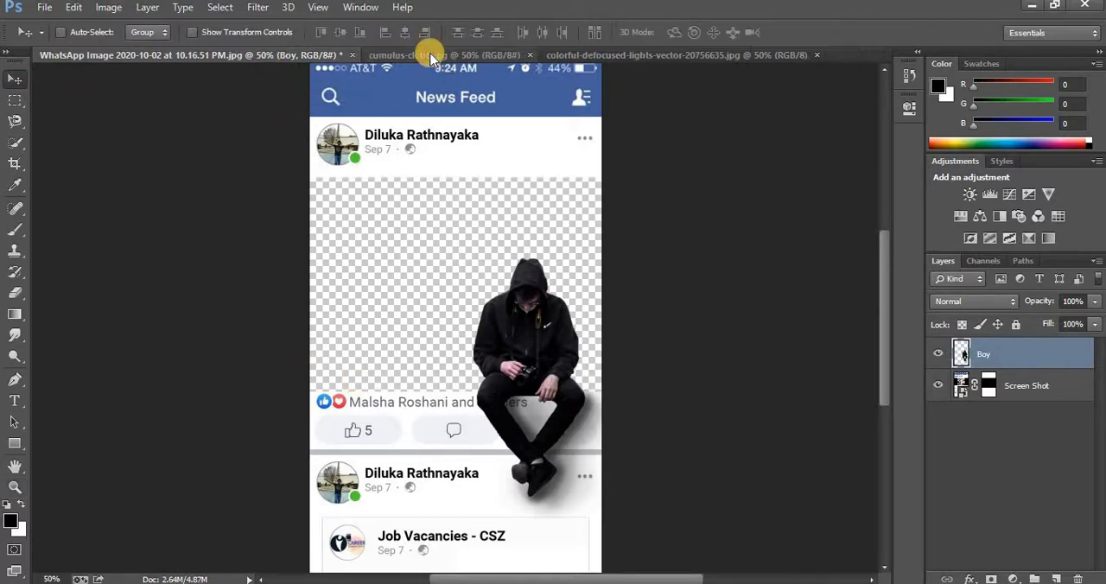
pyautogui.click(434, 56)
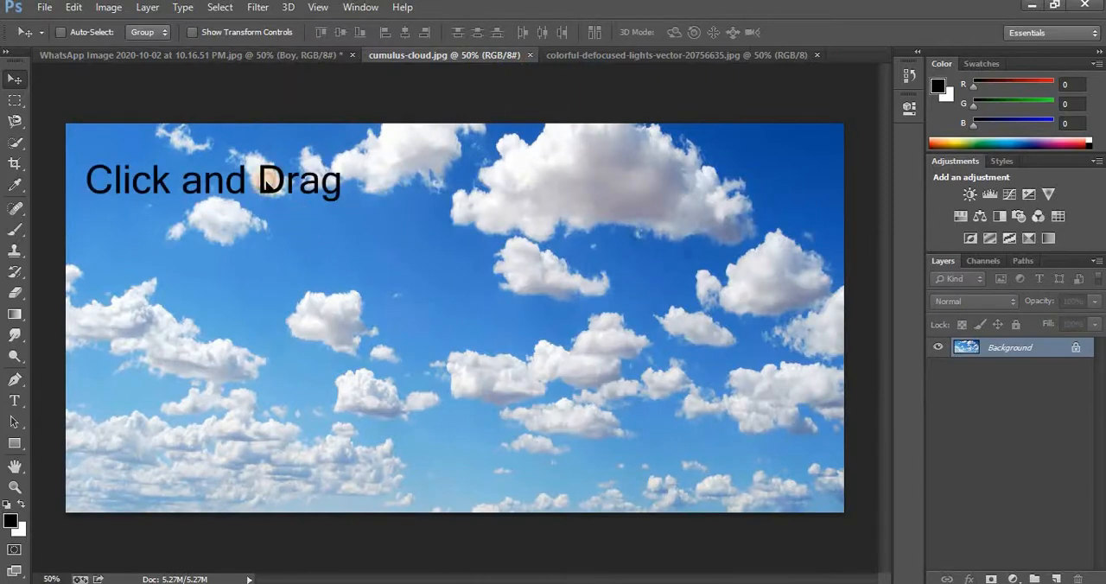
pyautogui.moveTo(300, 225); pyautogui.dragTo(402, 327)
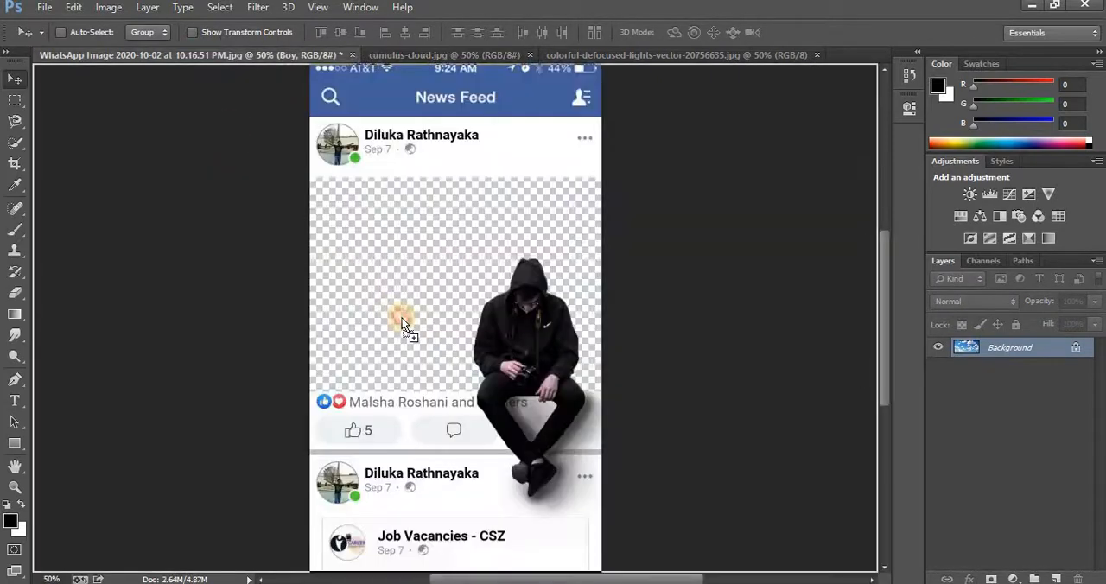
pyautogui.moveTo(416, 282); pyautogui.dragTo(420, 284)
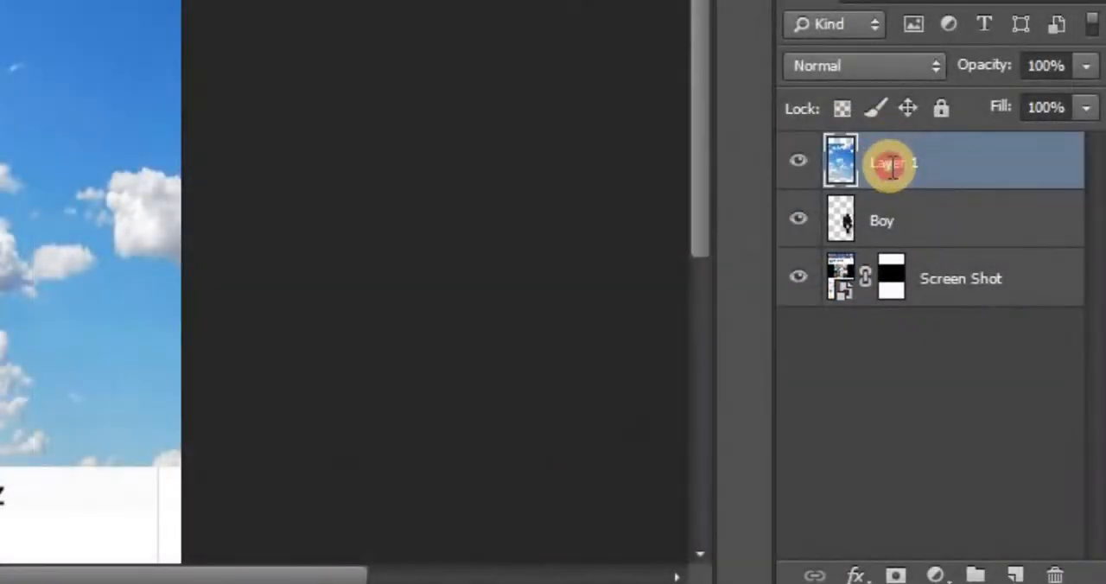
# Rename the cloud layer to Sky and move it beneath the Screen Shot layer
pyautogui.doubleClick(892, 166)
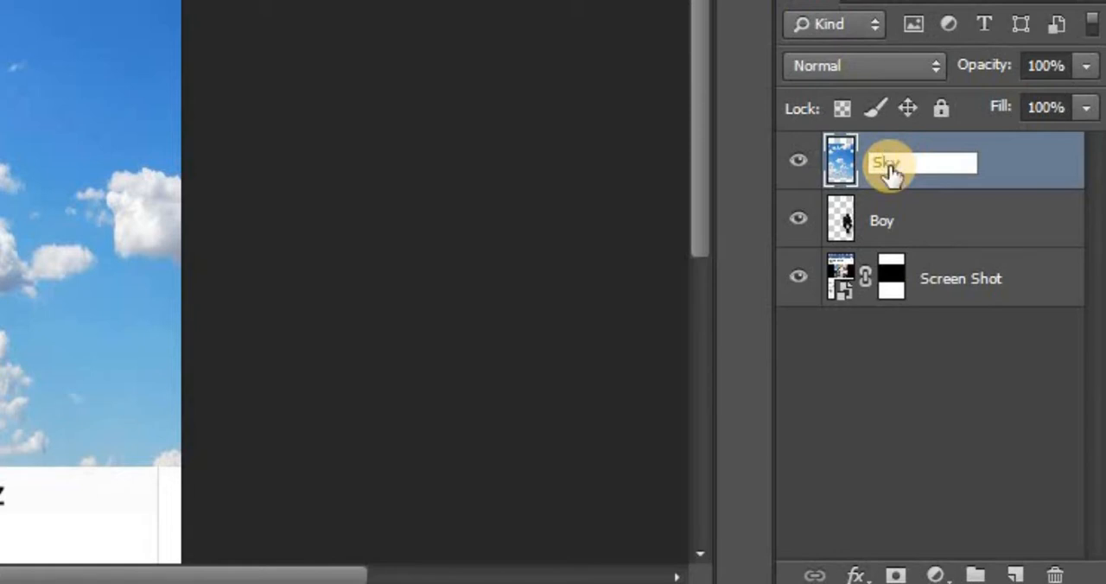
pyautogui.press('Return')
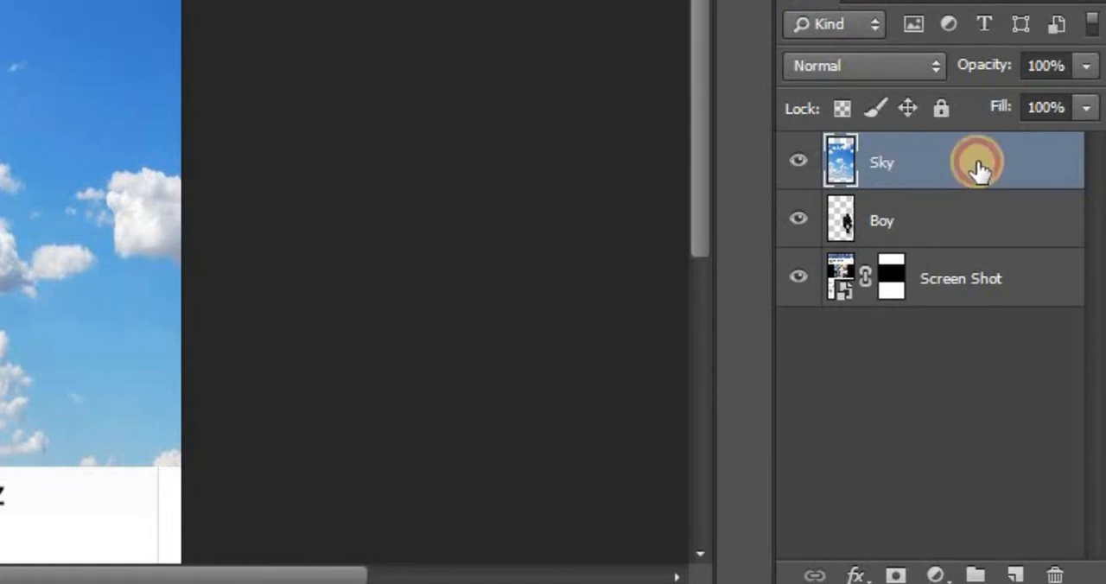
pyautogui.moveTo(977, 170); pyautogui.dragTo(981, 242)
pyautogui.moveTo(984, 263); pyautogui.dragTo(989, 298)
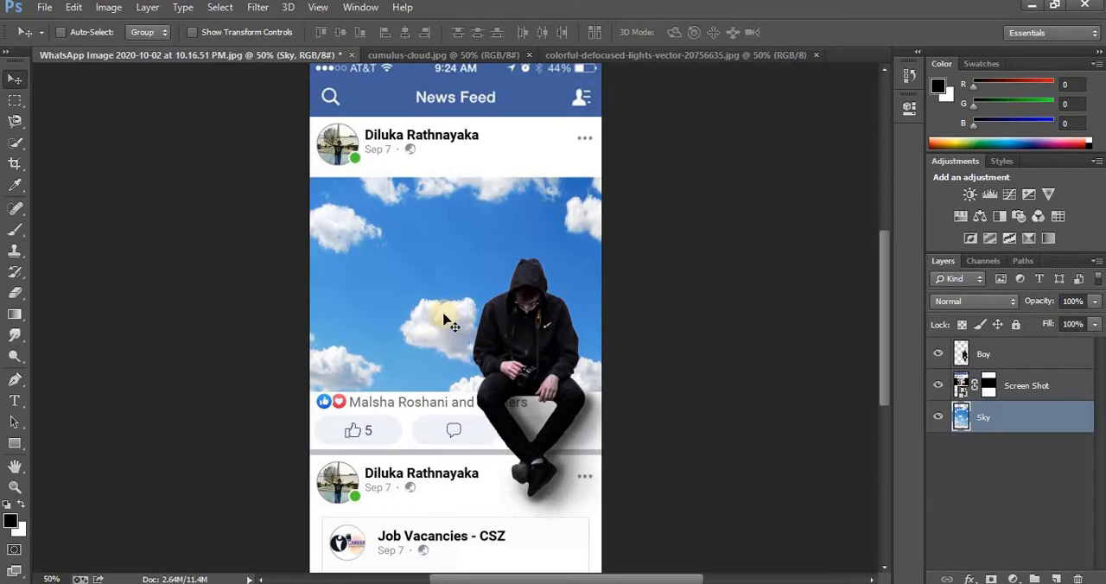
# Reposition the Sky layer so that a denser part of the clouds fills the post's photo area behind the man
pyautogui.moveTo(437, 317); pyautogui.dragTo(204, 294)
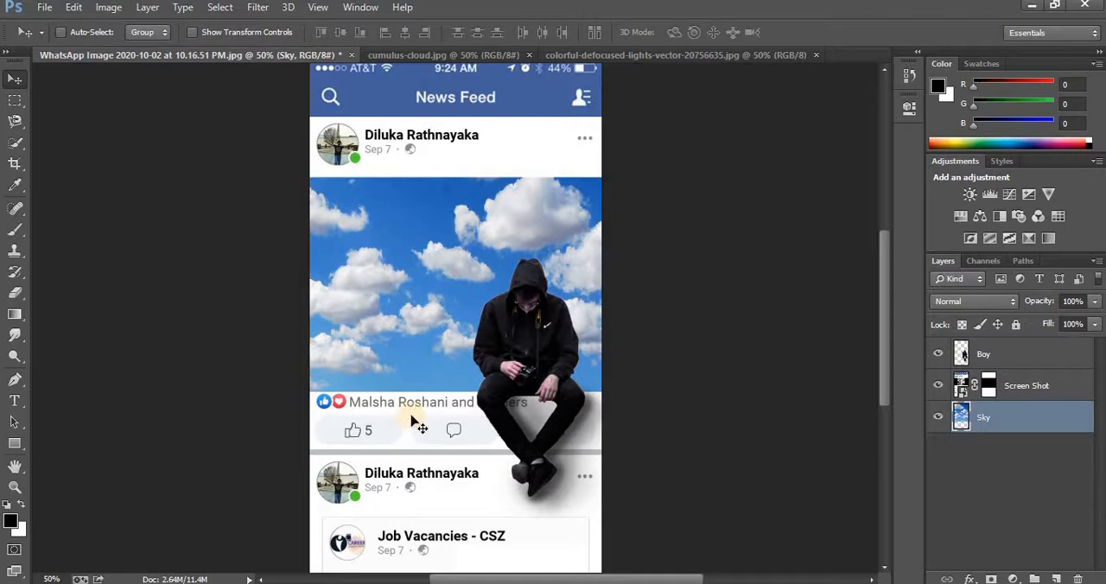
pyautogui.click(15, 487)
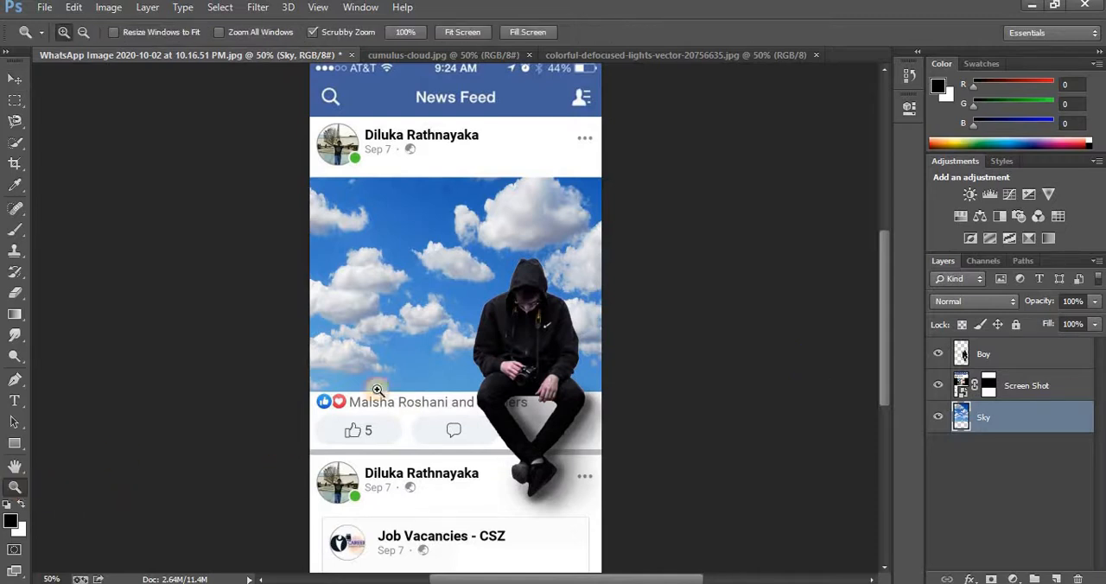
pyautogui.keyDown('alt'); pyautogui.click(424, 355); pyautogui.keyUp('alt')
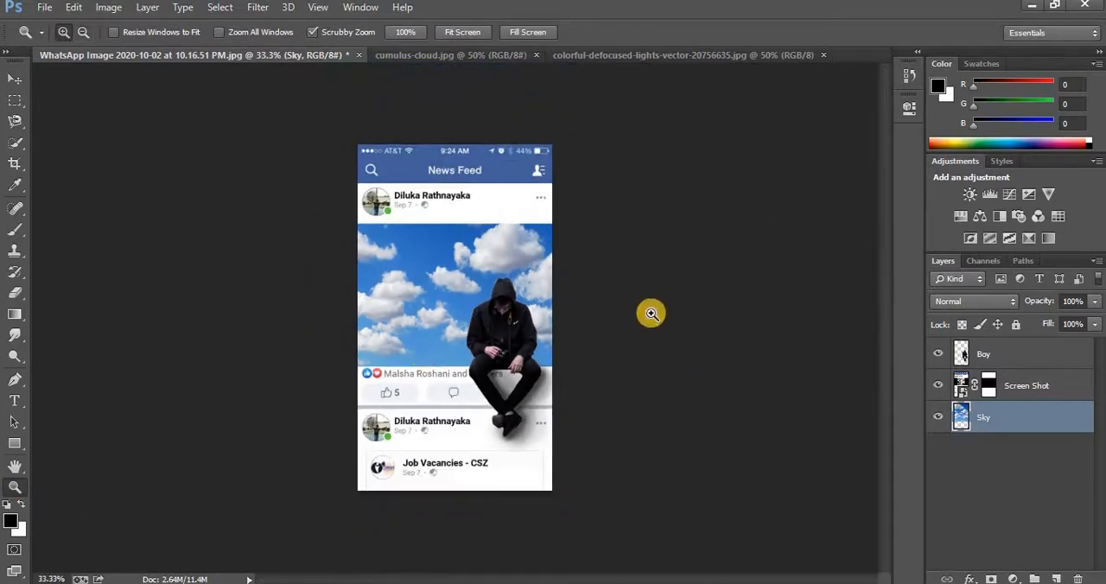
pyautogui.click(465, 309)
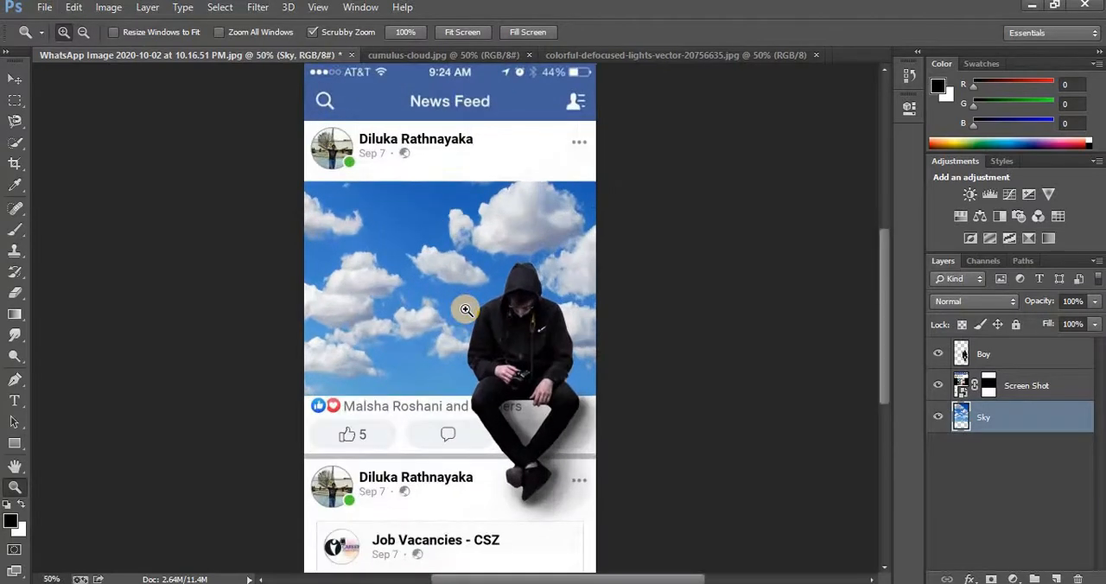
# Close cumulus-cloud.jpg and bring the colorful-defocused-lights picture into the news feed document as a layer above Sky
pyautogui.click(529, 55)
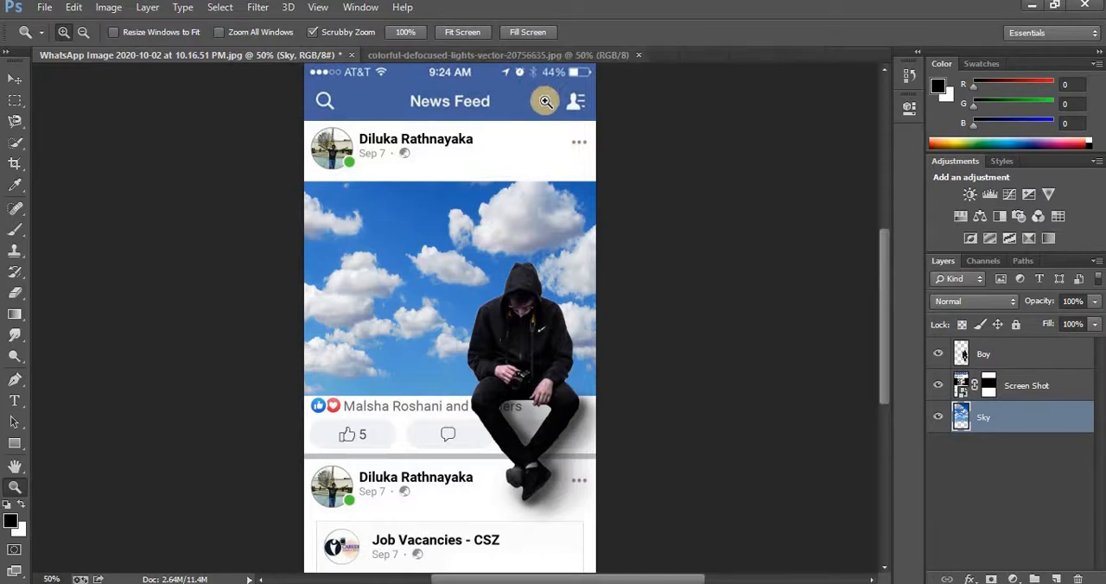
pyautogui.click(503, 58)
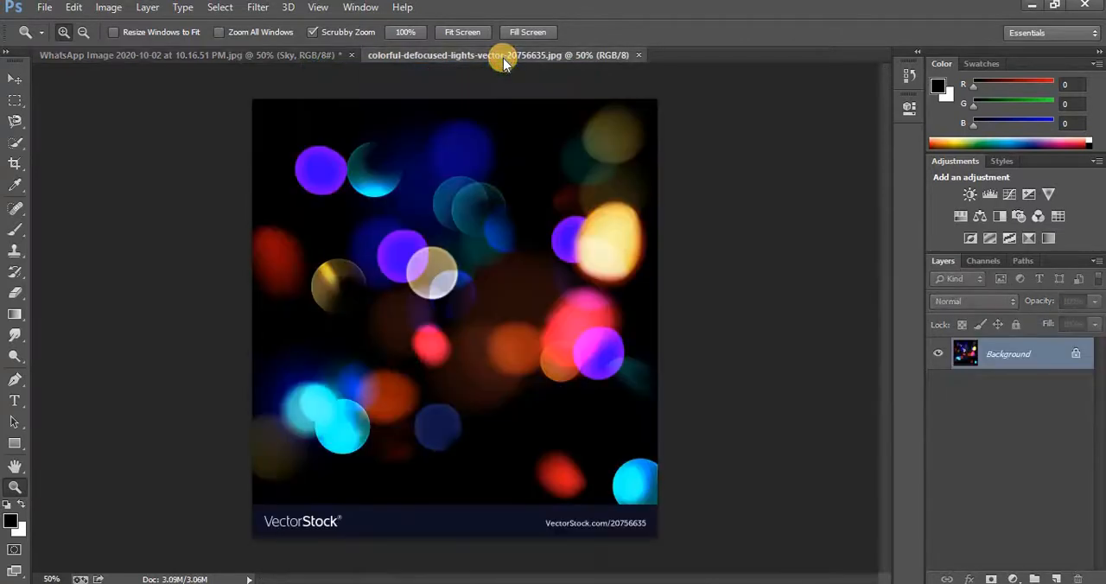
pyautogui.click(13, 86)
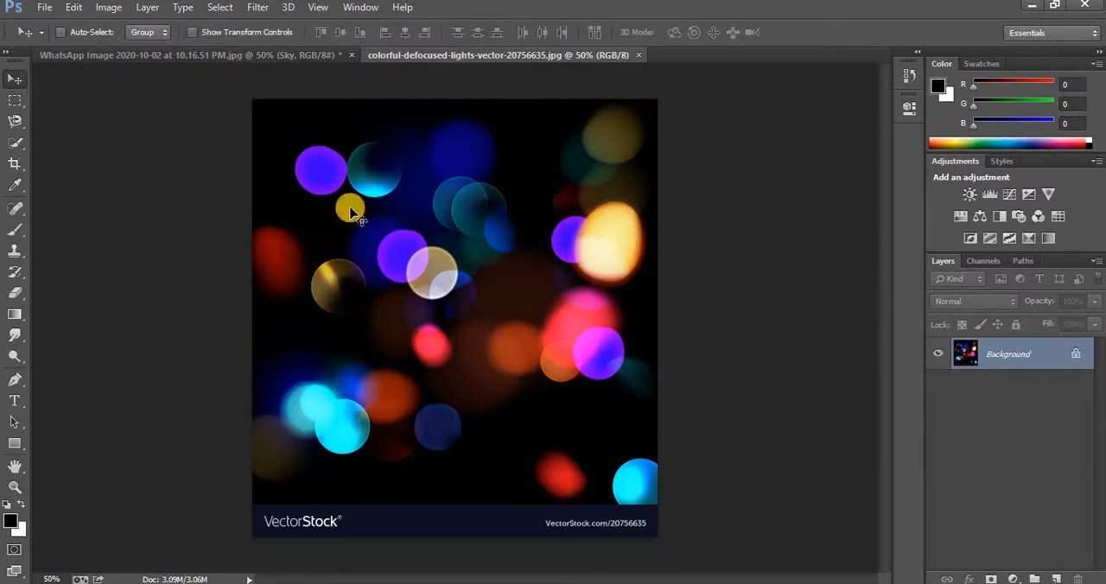
pyautogui.moveTo(350, 213); pyautogui.dragTo(405, 251)
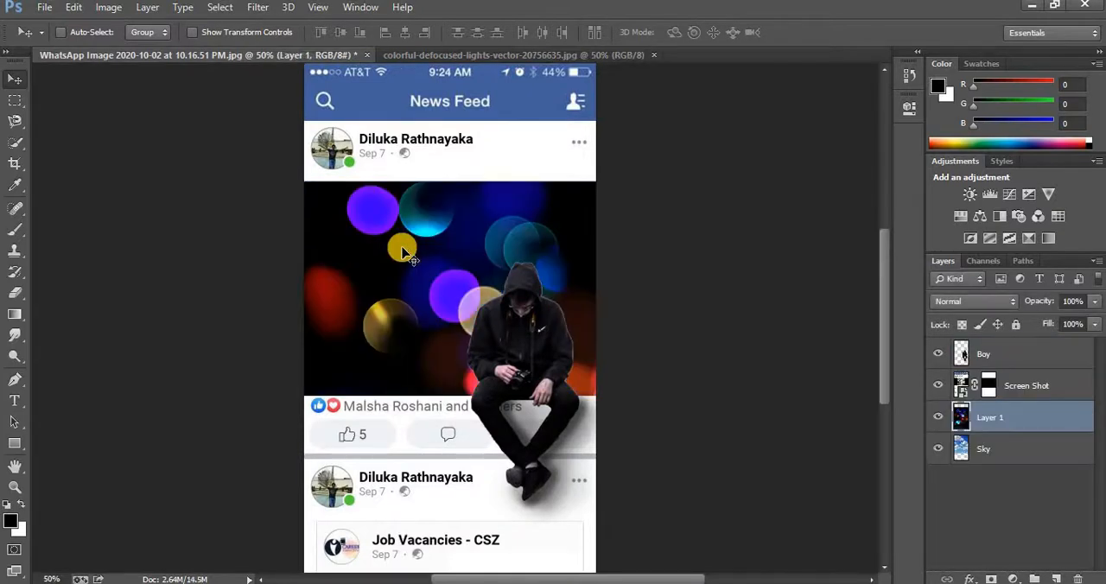
# Scale the defocused lights layer to about 75% so it covers the post's photo area, and set its blend mode to Screen
pyautogui.hotkey('ctrl', 't')
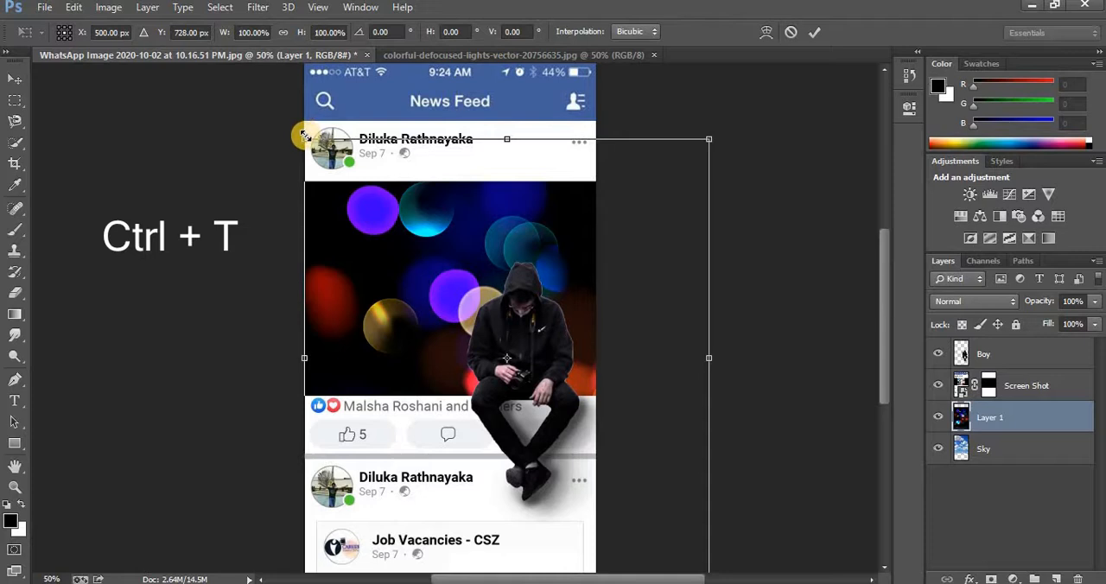
pyautogui.moveTo(304, 136); pyautogui.dragTo(410, 241)
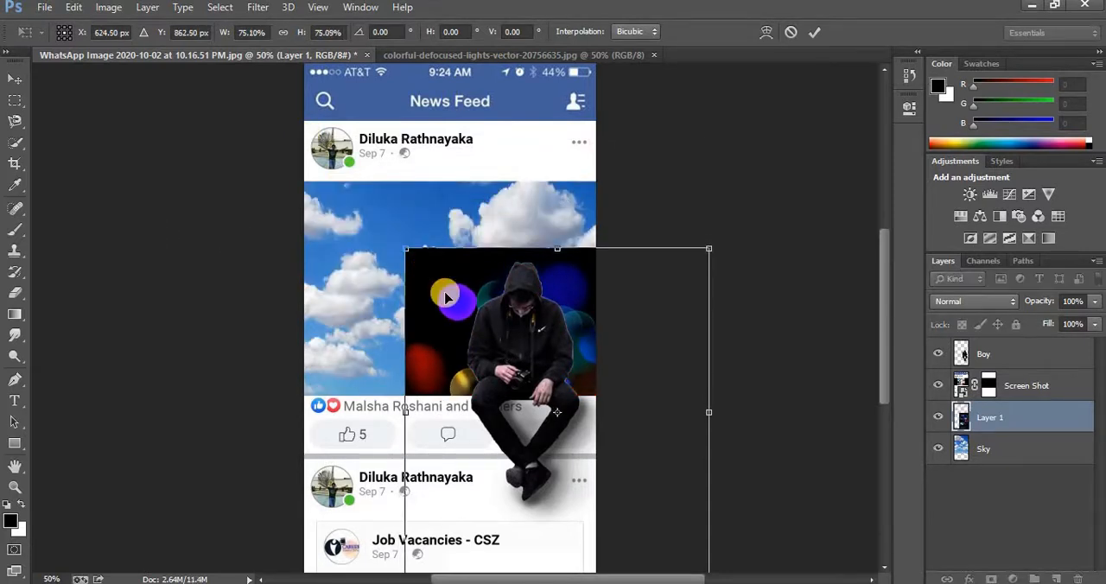
pyautogui.moveTo(436, 288); pyautogui.dragTo(338, 199)
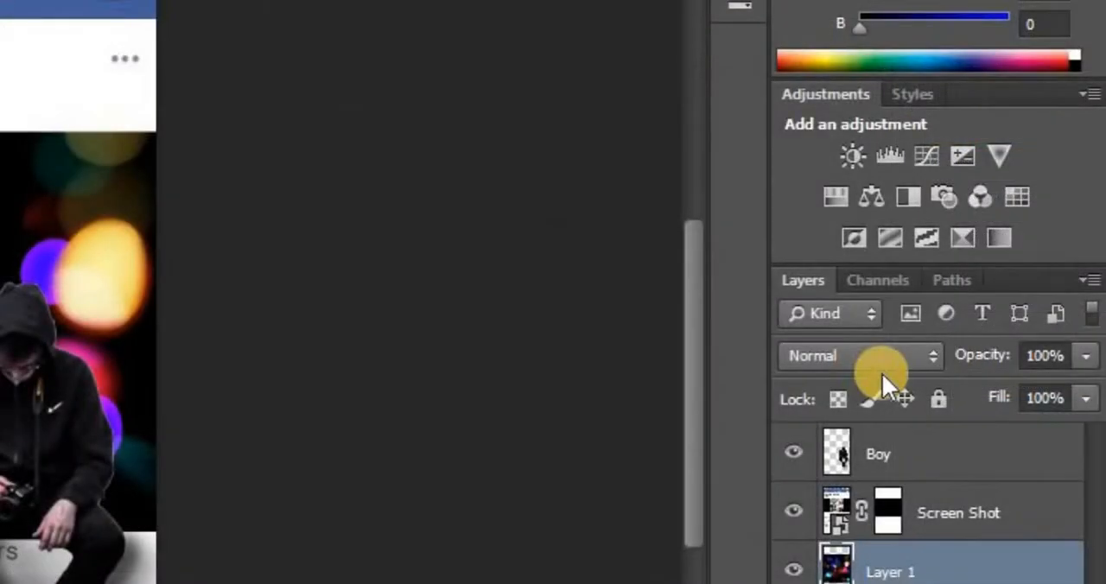
pyautogui.click(930, 354)
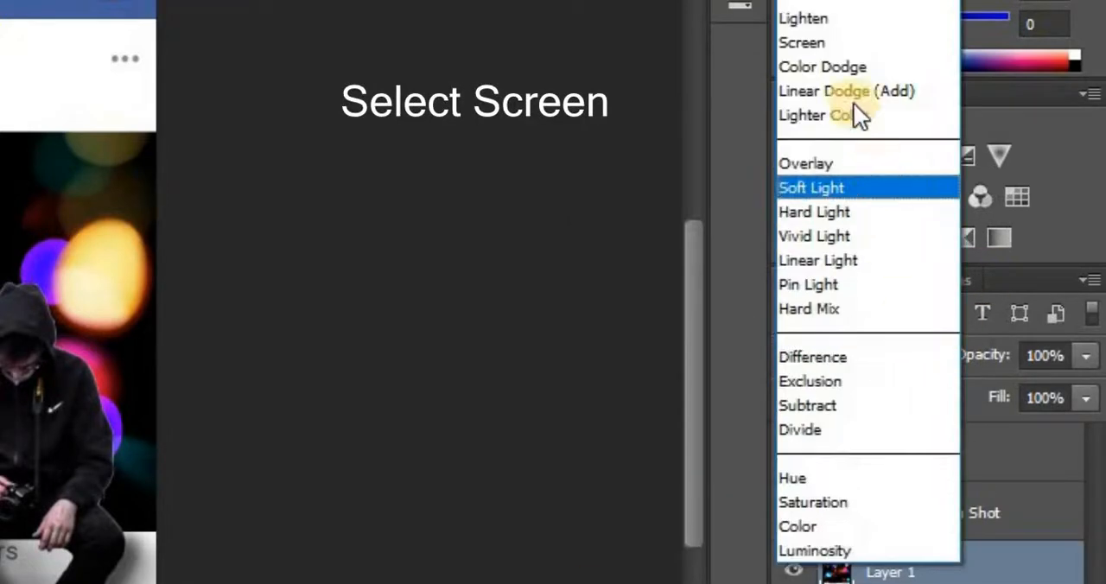
pyautogui.click(838, 43)
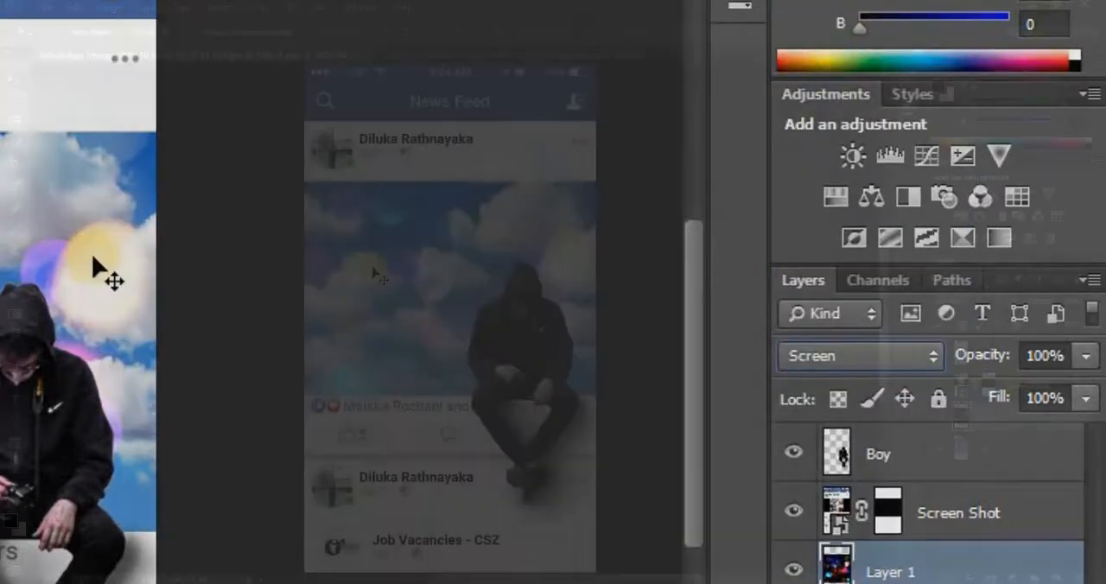